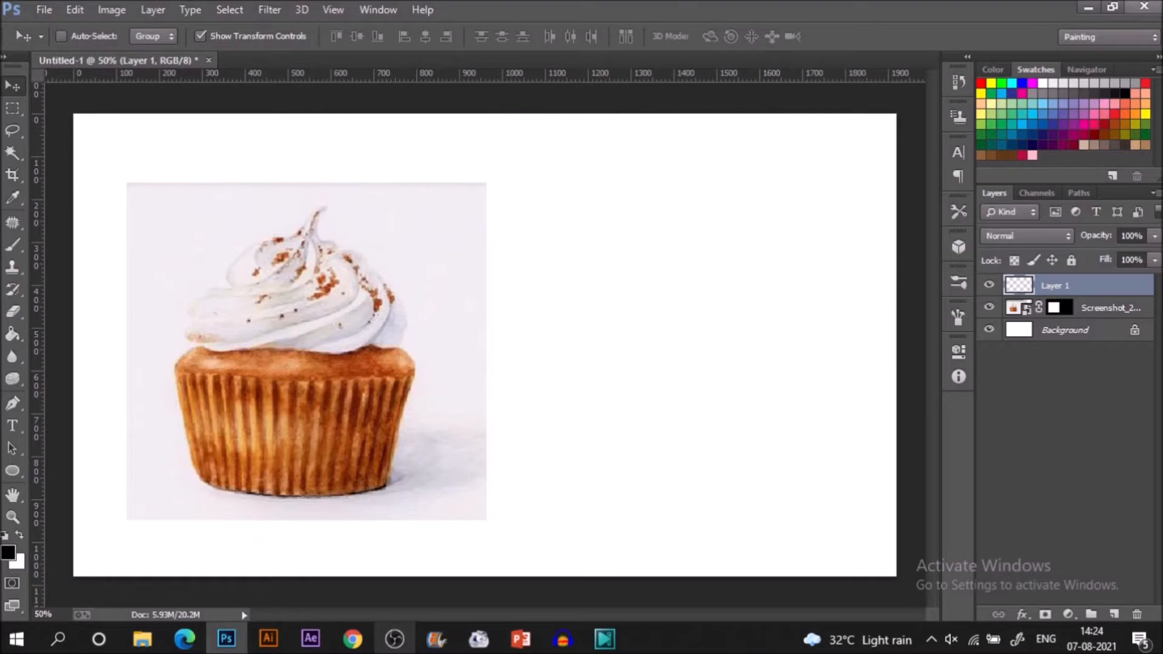
# - Set the brush to 100% opacity and choose a 20 px brush preset for outlining
pyautogui.press('b')
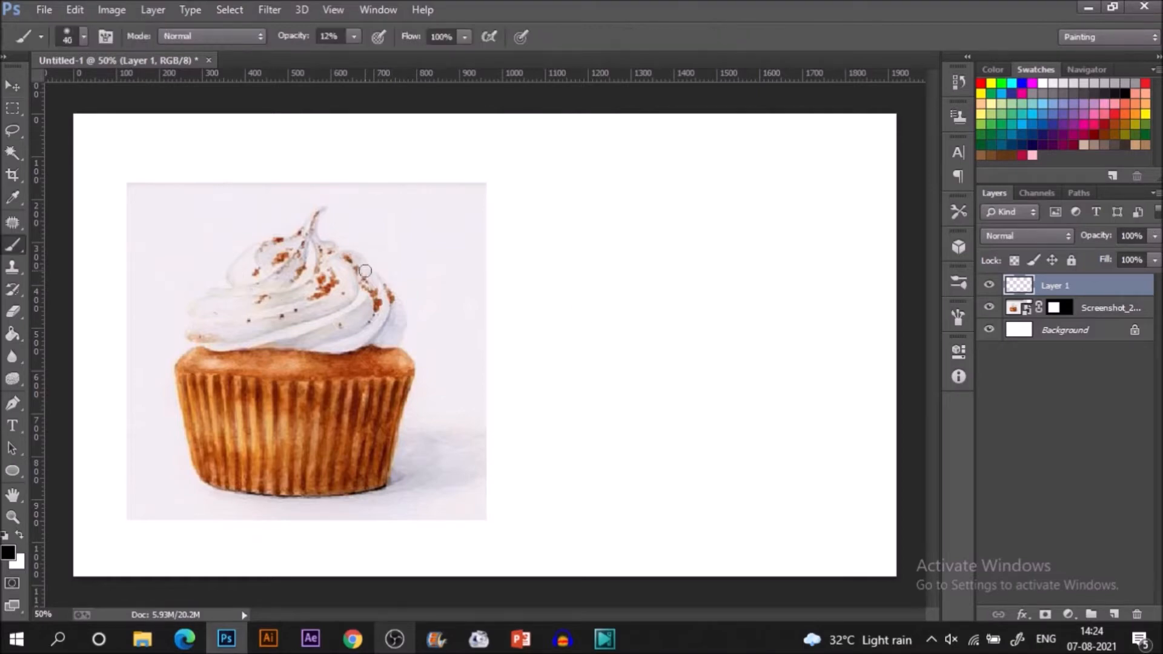
pyautogui.moveTo(353, 38); pyautogui.dragTo(437, 56)
pyautogui.moveTo(203, 345); pyautogui.dragTo(187, 349)
pyautogui.hotkey('ctrl', 'z')
pyautogui.click(959, 282)
pyautogui.click(958, 317)
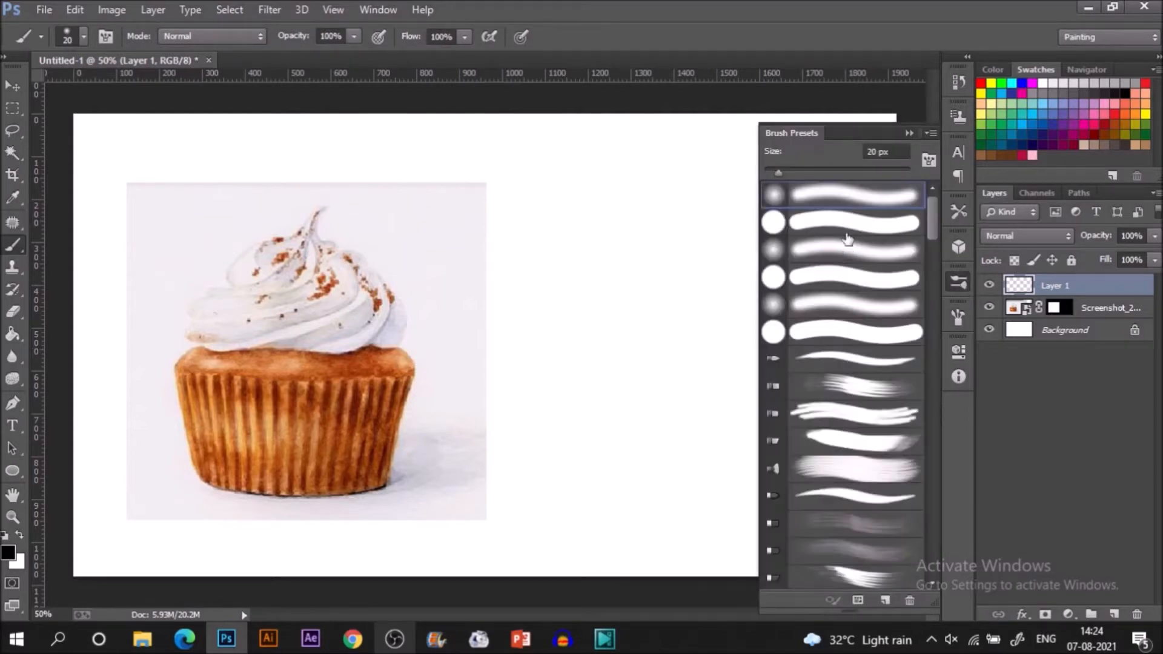
pyautogui.click(190, 278)
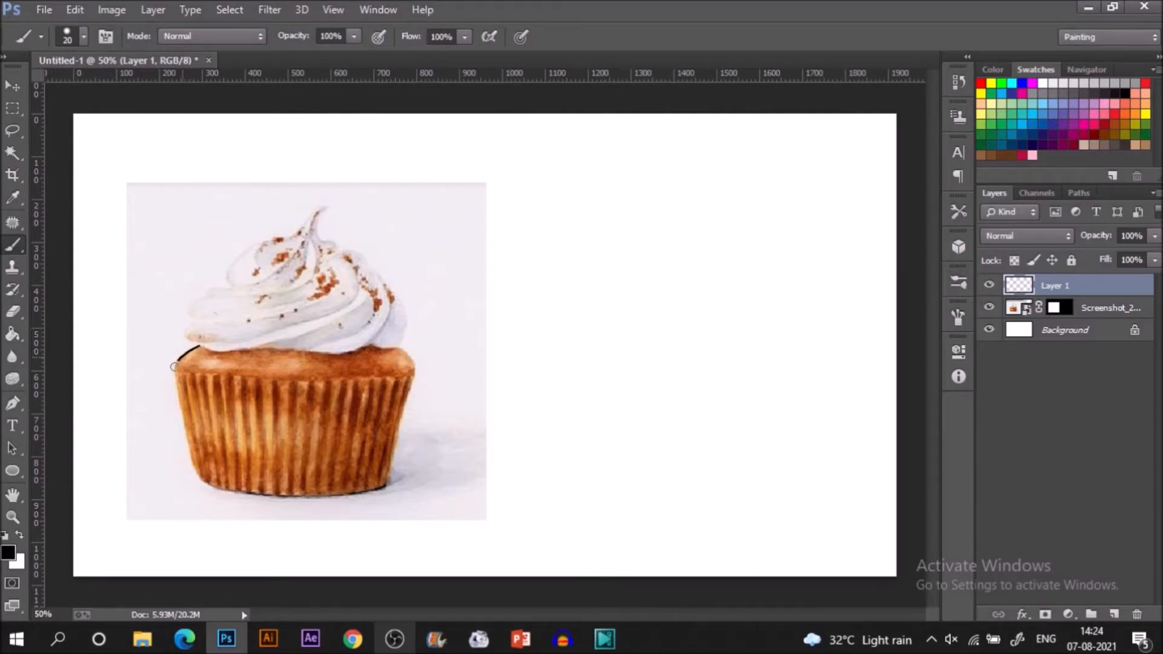
# - Trace the outline of the cupcake's base in black over the reference image on Layer 1
pyautogui.moveTo(398, 345); pyautogui.dragTo(417, 370)
pyautogui.moveTo(174, 365); pyautogui.dragTo(188, 446)
pyautogui.moveTo(412, 380); pyautogui.dragTo(404, 407)
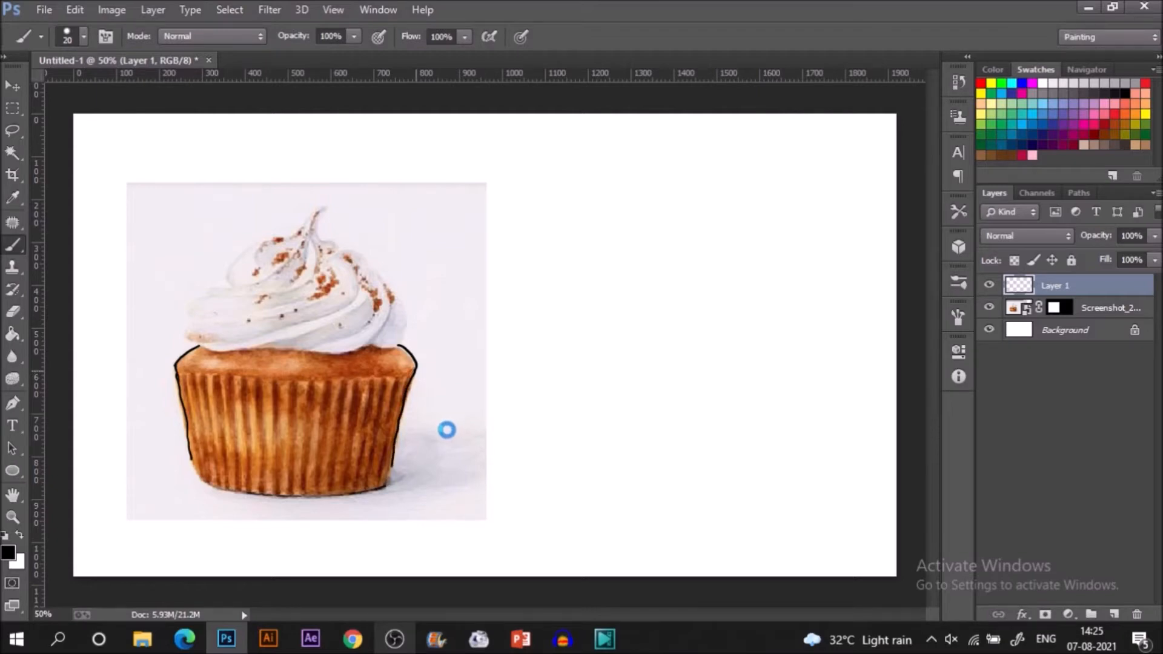
pyautogui.moveTo(192, 461); pyautogui.dragTo(202, 482)
pyautogui.moveTo(257, 497)
pyautogui.mouseDown()
pyautogui.moveTo(304, 501)
pyautogui.moveTo(389, 482)
pyautogui.mouseUp()
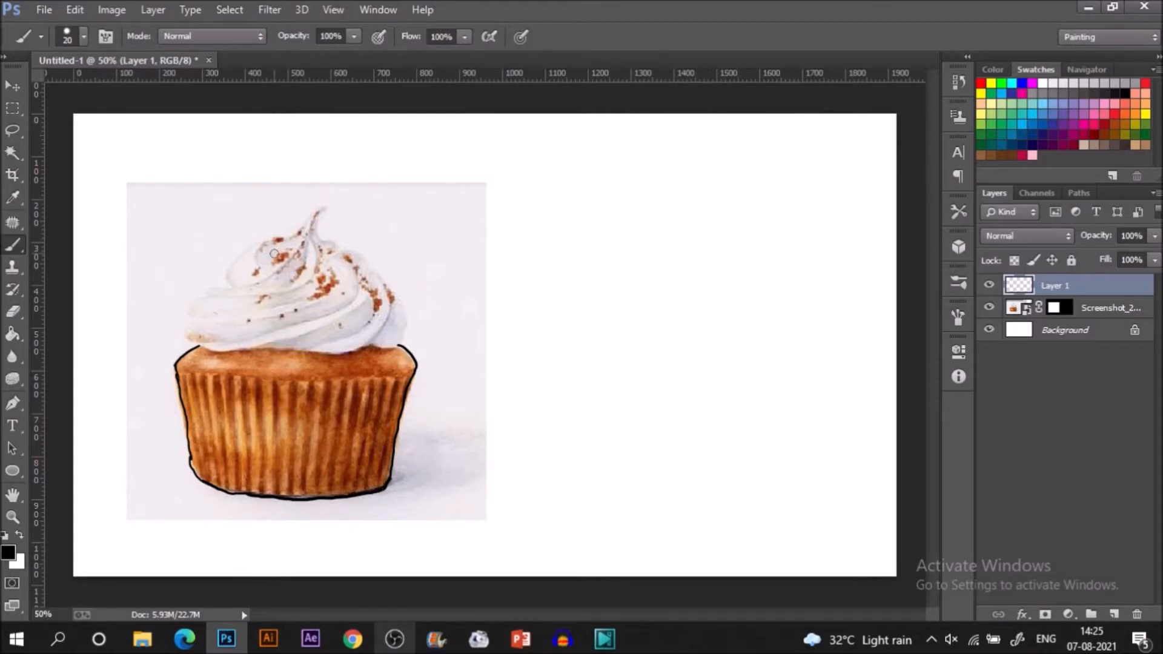
# - Trace the frosting's outline in black, including its peak, both sides and the lower edge along the muffin
pyautogui.moveTo(328, 206); pyautogui.dragTo(245, 247)
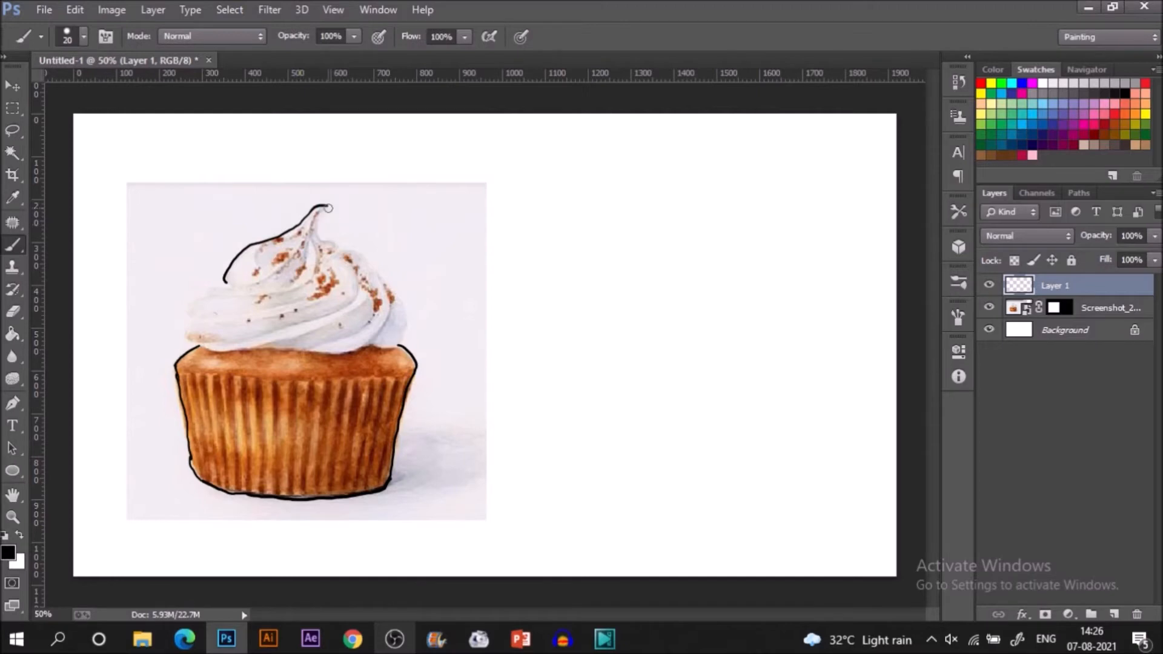
pyautogui.moveTo(326, 206)
pyautogui.mouseDown()
pyautogui.moveTo(320, 237)
pyautogui.moveTo(368, 268)
pyautogui.mouseUp()
pyautogui.moveTo(224, 282)
pyautogui.mouseDown()
pyautogui.moveTo(185, 310)
pyautogui.moveTo(189, 326)
pyautogui.mouseUp()
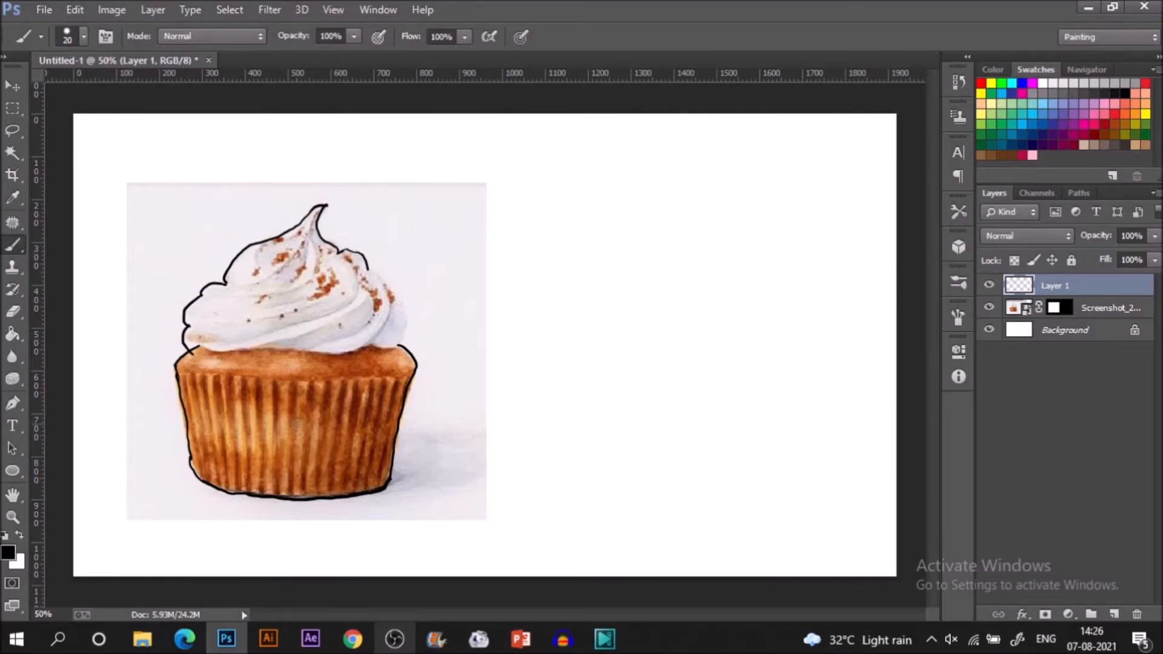
pyautogui.moveTo(186, 326)
pyautogui.mouseDown()
pyautogui.moveTo(183, 342)
pyautogui.moveTo(202, 346)
pyautogui.mouseUp()
pyautogui.moveTo(232, 349)
pyautogui.mouseDown()
pyautogui.moveTo(371, 344)
pyautogui.moveTo(390, 366)
pyautogui.moveTo(382, 351)
pyautogui.moveTo(404, 343)
pyautogui.mouseUp()
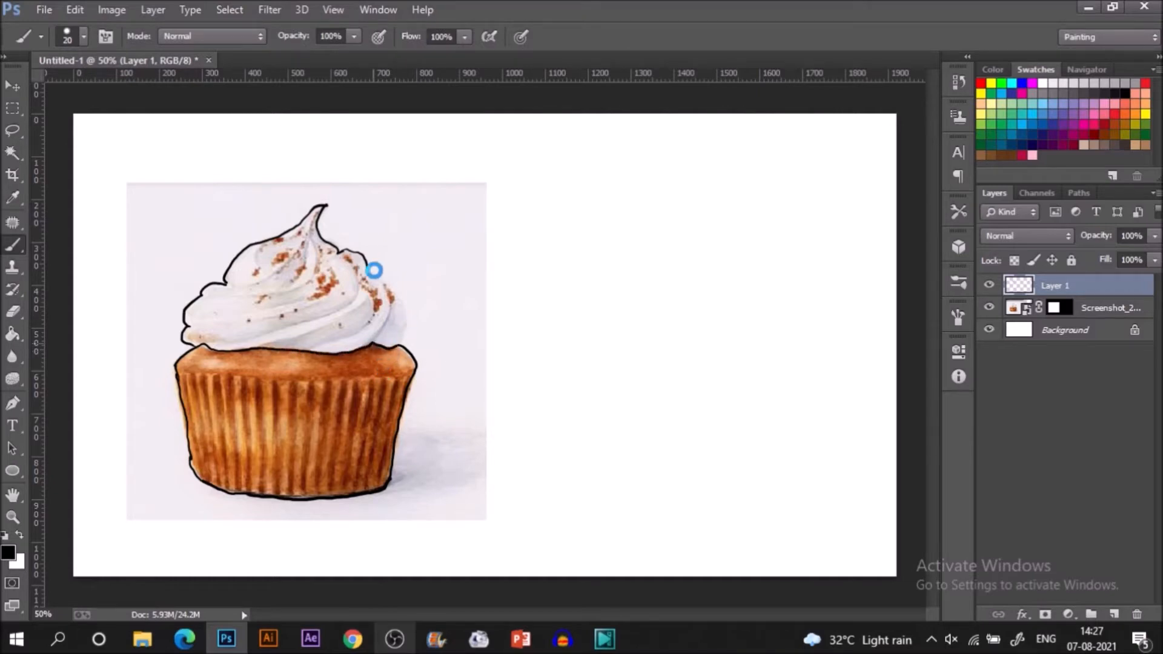
pyautogui.moveTo(372, 271)
pyautogui.mouseDown()
pyautogui.moveTo(397, 304)
pyautogui.moveTo(401, 334)
pyautogui.mouseUp()
pyautogui.moveTo(404, 327); pyautogui.dragTo(404, 342)
# - Select the area inside the base outline with the Magic Wand and expand the selection
pyautogui.click(12, 152)
pyautogui.click(269, 394)
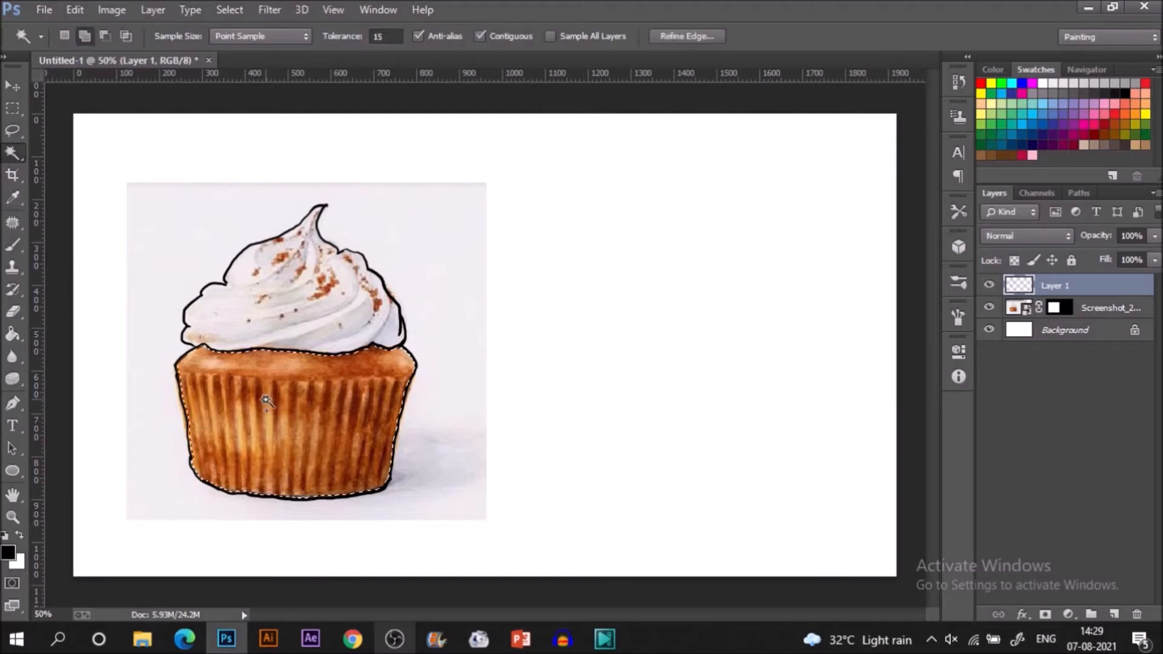
pyautogui.click(269, 9)
pyautogui.moveTo(229, 10)
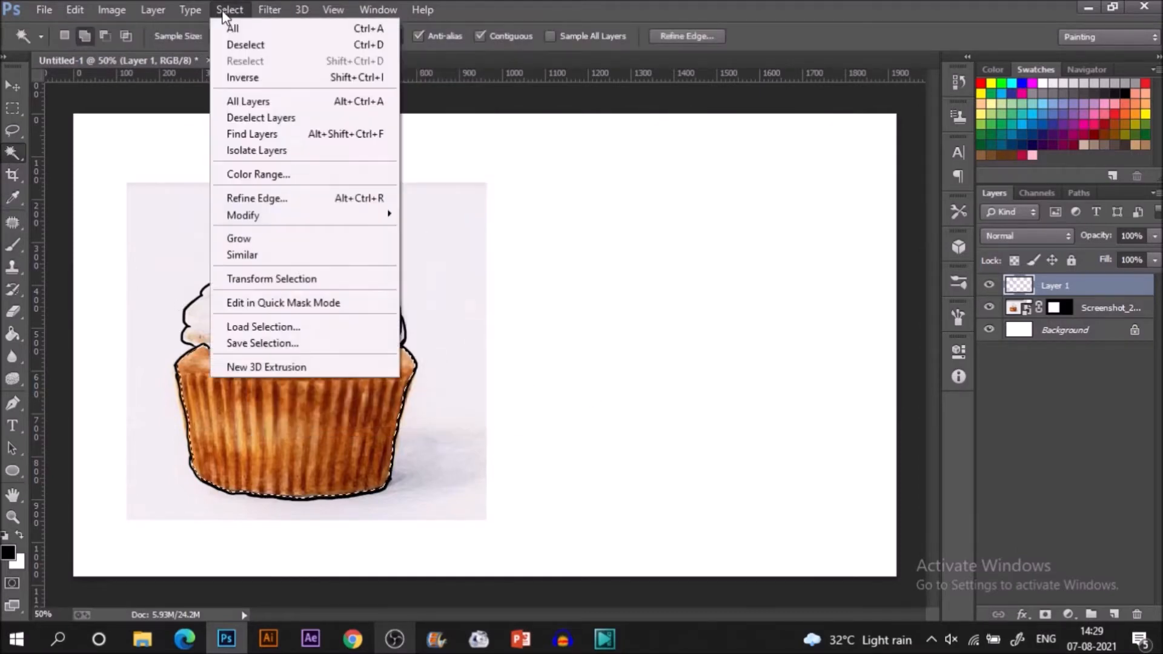
pyautogui.moveTo(258, 218)
pyautogui.click(436, 248)
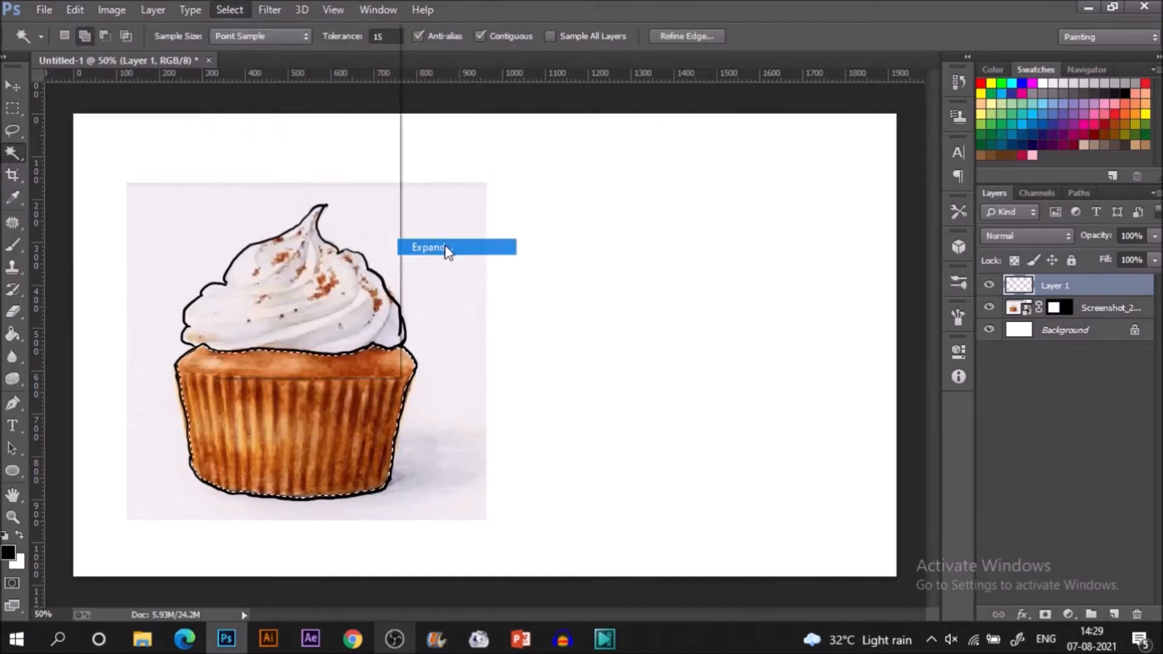
pyautogui.press('Return')
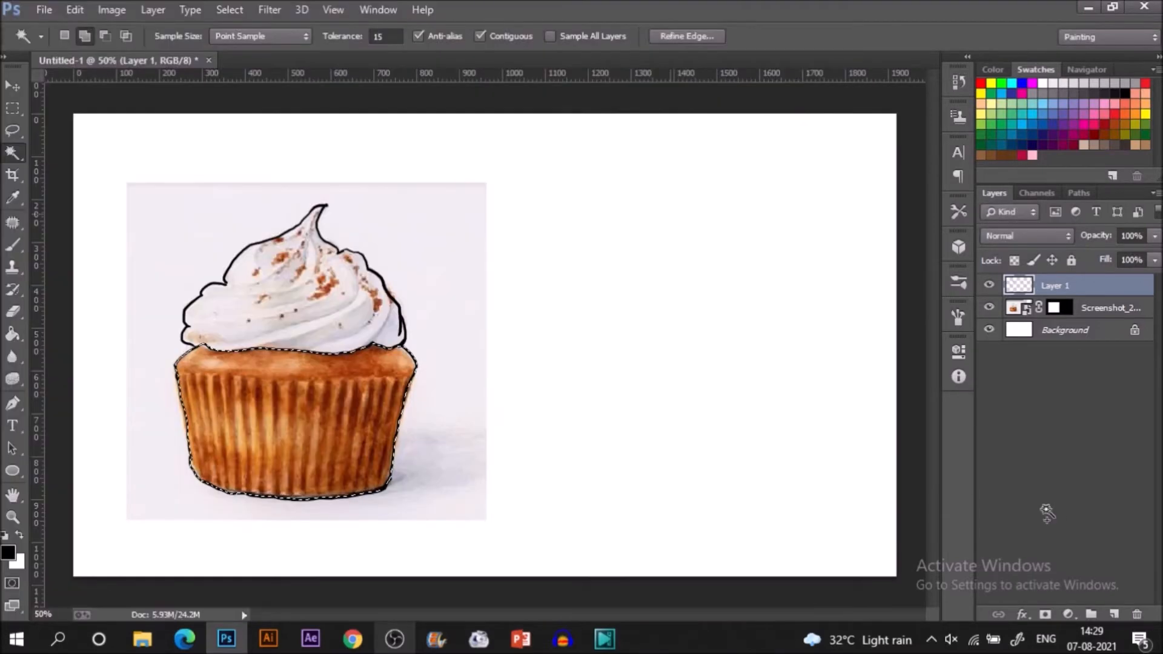
# - Fill the base selection on a new layer with orange-brown sampled from the muffin, and deselect
pyautogui.click(1114, 614)
pyautogui.press('i')
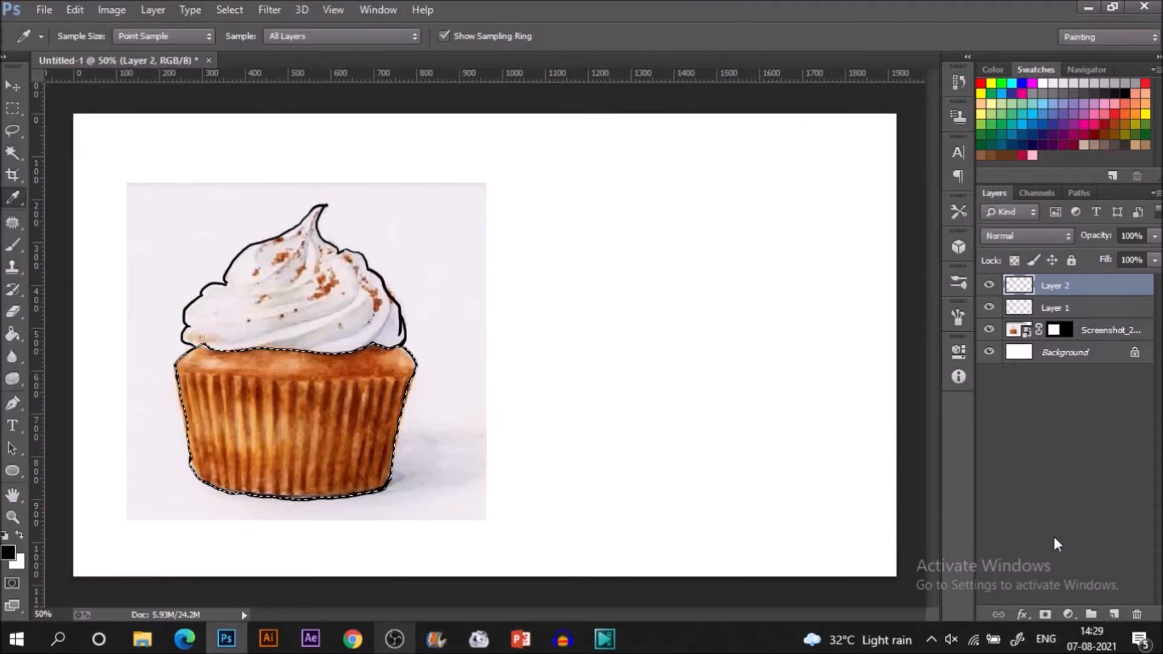
pyautogui.click(329, 357)
pyautogui.press('g')
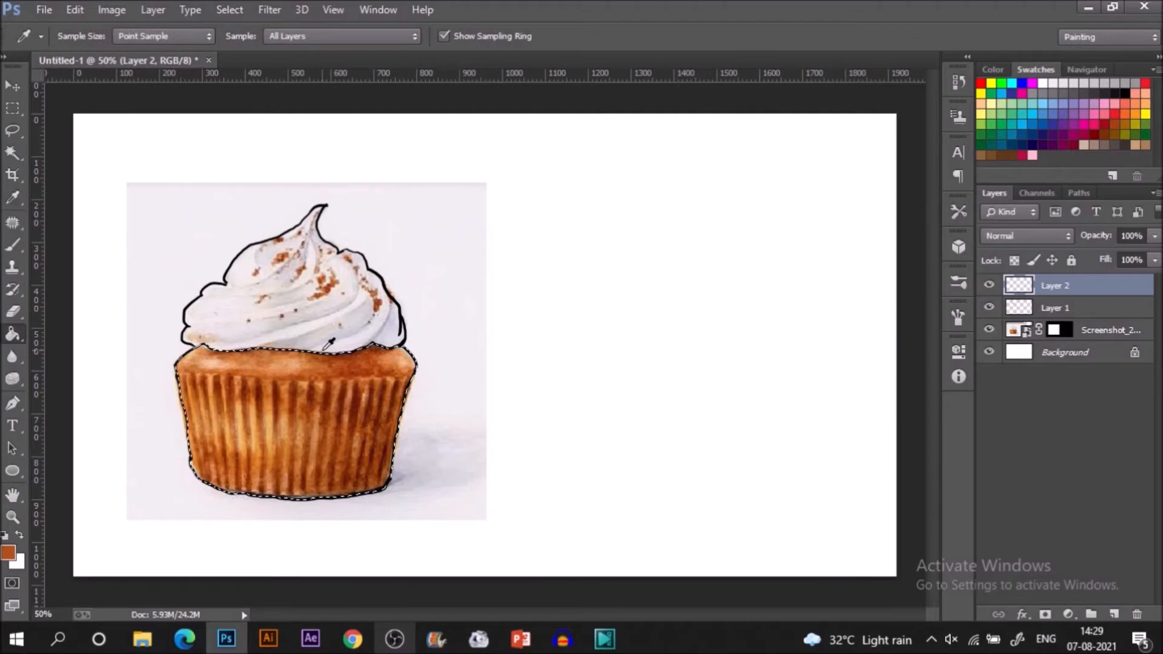
pyautogui.click(323, 400)
pyautogui.hotkey('ctrl', 'd')
# - Add a new layer for the frosting, select the area inside the frosting outline on Layer 1, and expand the selection
pyautogui.click(1114, 614)
pyautogui.press('i')
pyautogui.press('w')
pyautogui.click(273, 279)
pyautogui.hotkey('ctrl', 'd')
pyautogui.click(1054, 331)
pyautogui.click(290, 290)
pyautogui.click(229, 9)
pyautogui.moveTo(242, 214)
pyautogui.click(460, 244)
pyautogui.click(656, 215)
# - Fill the frosting selection on Layer 3 with pale lilac-grey sampled from the reference frosting, and deselect
pyautogui.click(1054, 285)
pyautogui.press('i')
pyautogui.click(295, 278)
pyautogui.press('g')
pyautogui.click(322, 315)
pyautogui.hotkey('ctrl', 'd')
# - Move the drawn cupcake layers onto the blank canvas beside the reference image and hide the Layer 1 outline
pyautogui.press('v')
pyautogui.keyDown('shift'); pyautogui.click(1054, 330); pyautogui.keyUp('shift')
pyautogui.moveTo(314, 412); pyautogui.dragTo(712, 387)
pyautogui.click(988, 329)
# - Add layer masks to Layer 2 and Layer 3 based on the shapes of their own fills
pyautogui.click(1046, 310)
pyautogui.press('i')
pyautogui.click(329, 350)
pyautogui.press('b')
pyautogui.keyDown('ctrl'); pyautogui.click(1021, 308); pyautogui.keyUp('ctrl')
pyautogui.click(1045, 614)
pyautogui.click(1020, 289)
pyautogui.keyDown('ctrl'); pyautogui.click(1021, 288); pyautogui.keyUp('ctrl')
pyautogui.click(1045, 614)
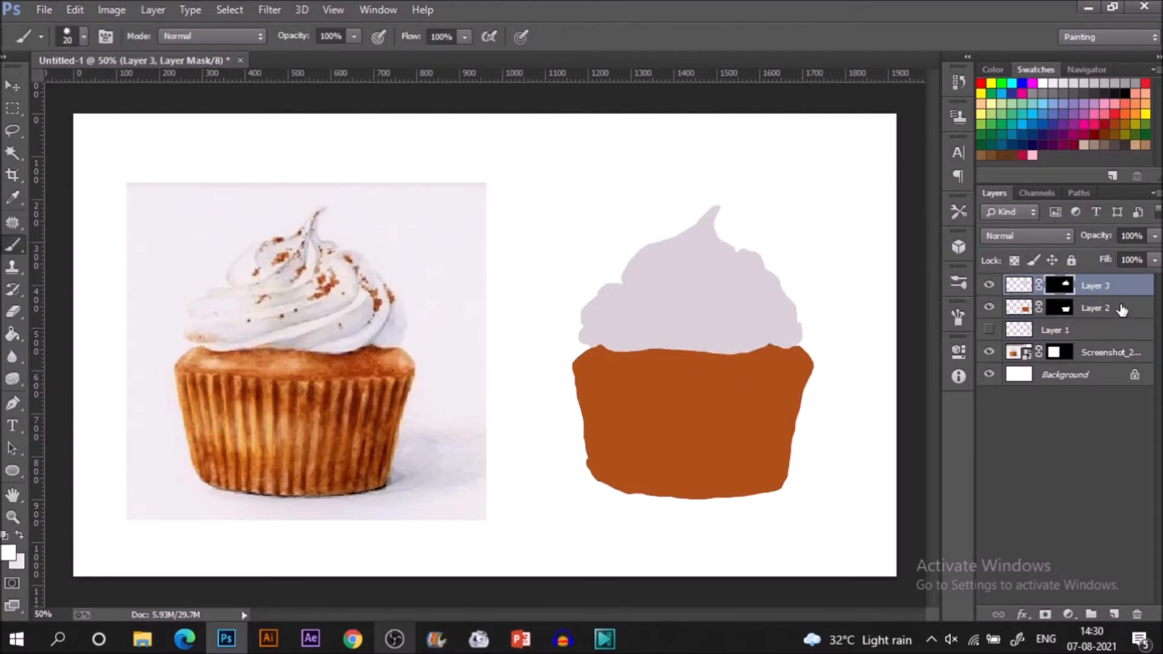
# - Shade the muffin's upper edge under the frosting on Layer 2 with sampled dark brown, using a 70 px soft brush at 29% opacity
pyautogui.click(1021, 308)
pyautogui.click(959, 282)
pyautogui.click(842, 277)
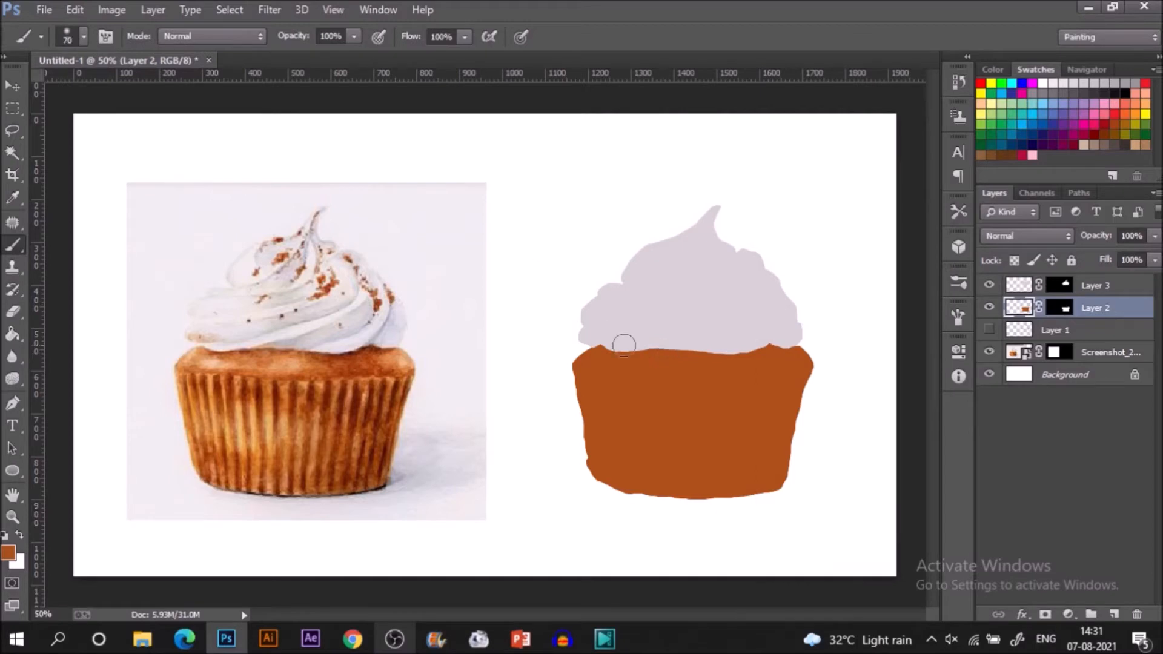
pyautogui.press('i')
pyautogui.click(367, 350)
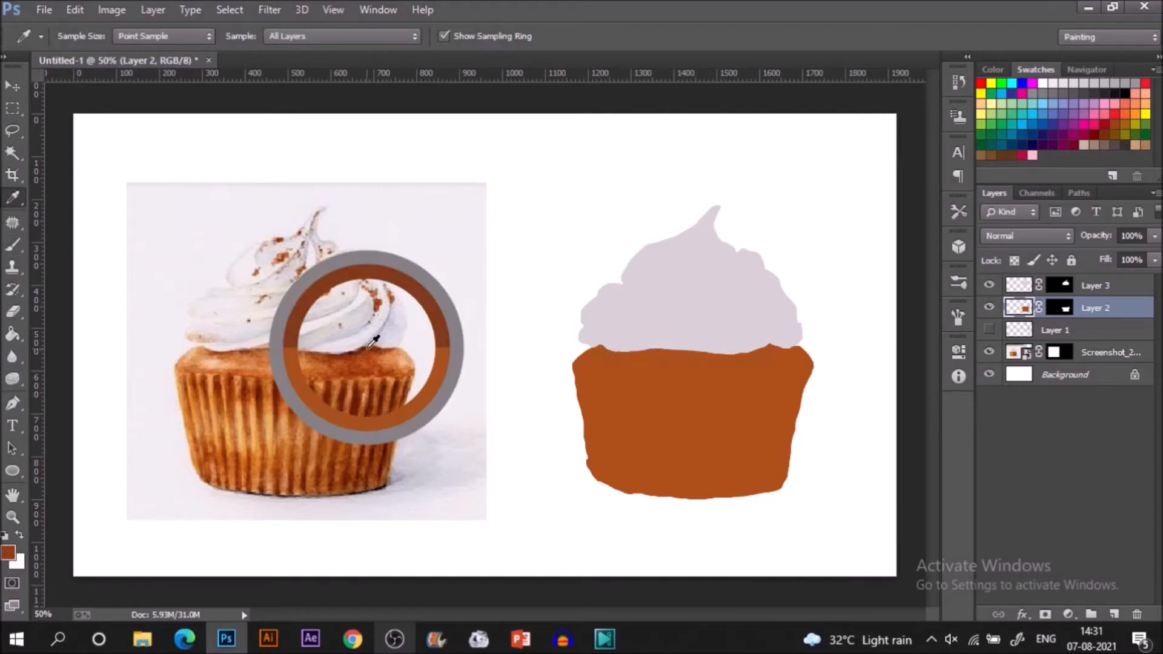
pyautogui.press('b')
pyautogui.moveTo(775, 346)
pyautogui.mouseDown()
pyautogui.moveTo(751, 352)
pyautogui.moveTo(728, 342)
pyautogui.moveTo(749, 357)
pyautogui.mouseUp()
pyautogui.hotkey('ctrl', 'z')
pyautogui.click(354, 37)
pyautogui.click(293, 54)
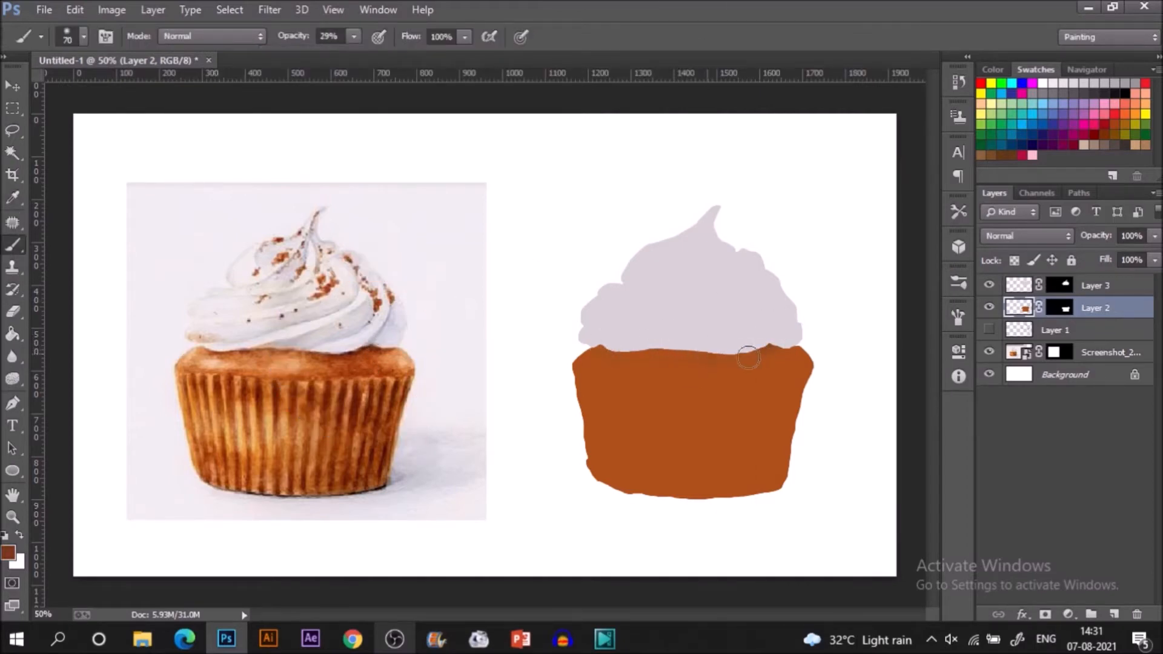
# - Paint soft highlights across the muffin's top surface and its outer corner with light peach sampled from the reference
pyautogui.press('i')
pyautogui.click(410, 352)
pyautogui.press('b')
pyautogui.moveTo(803, 358)
pyautogui.mouseDown()
pyautogui.moveTo(784, 367)
pyautogui.moveTo(803, 365)
pyautogui.mouseUp()
pyautogui.moveTo(587, 365)
pyautogui.mouseDown()
pyautogui.moveTo(617, 365)
pyautogui.moveTo(731, 372)
pyautogui.mouseUp()
# - Blend the muffin top's highlights with sampled orange and darken the edge under the frosting with sampled reddish brown
pyautogui.press('i')
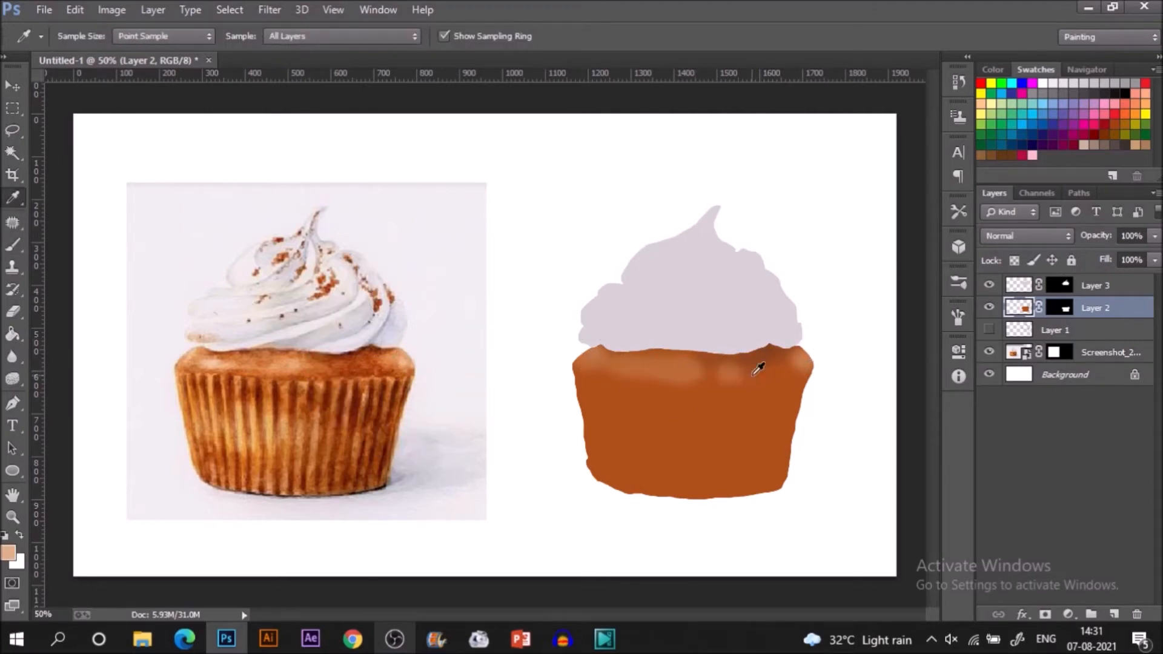
pyautogui.click(372, 366)
pyautogui.press('b')
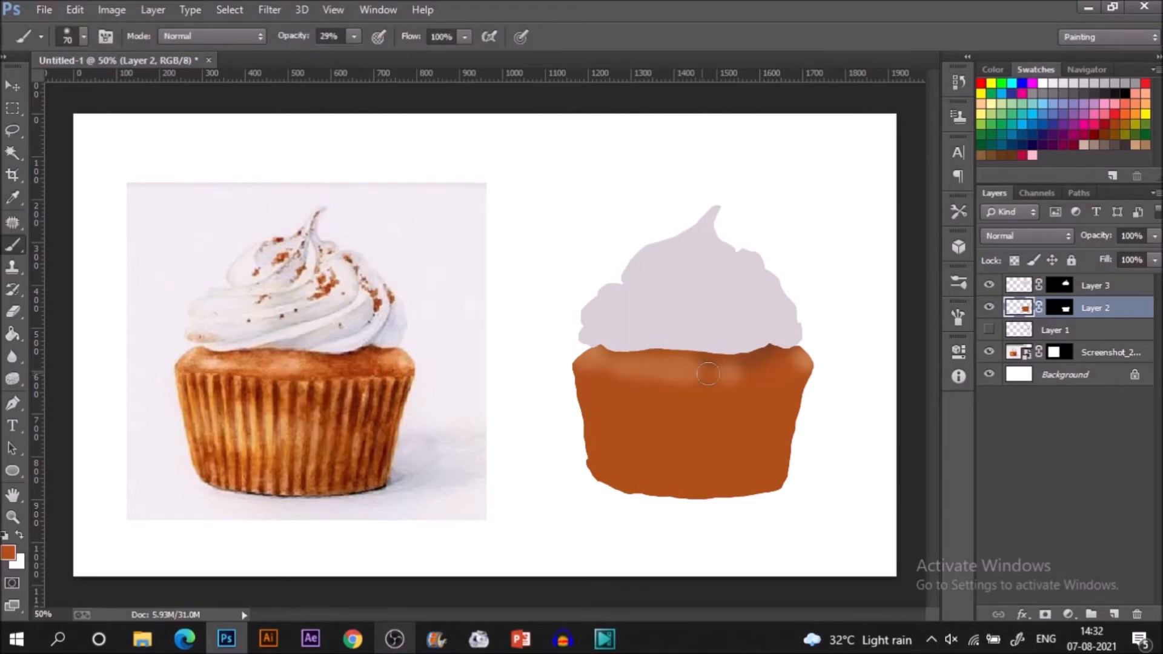
pyautogui.press('i')
pyautogui.click(245, 348)
pyautogui.click(251, 347)
pyautogui.press('b')
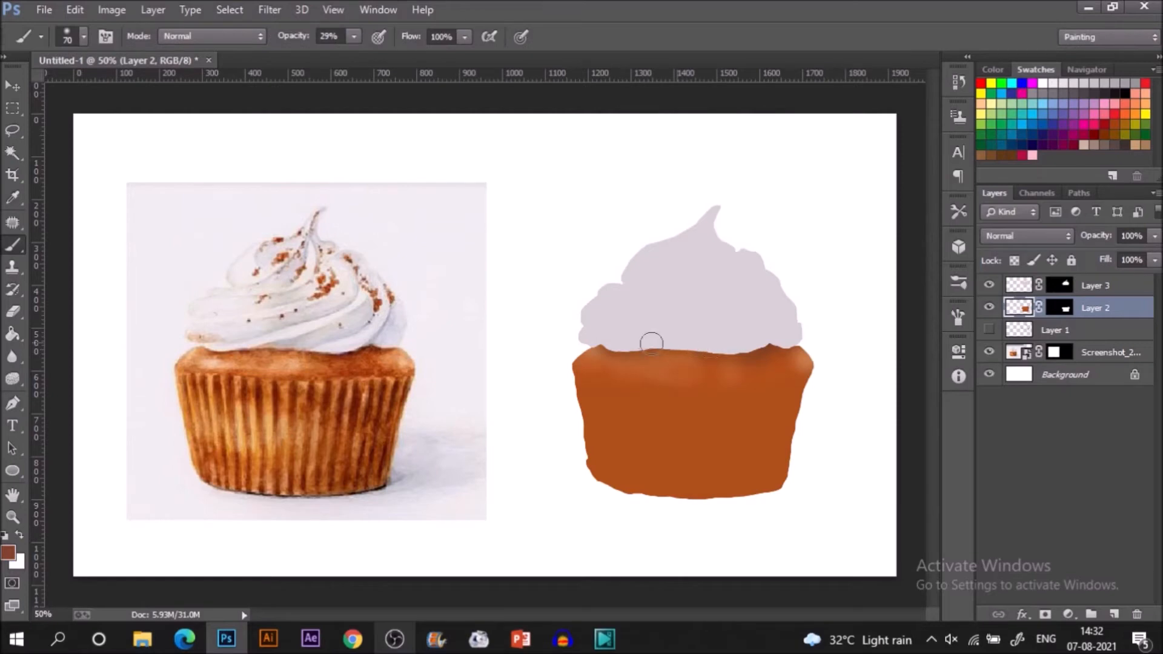
# - Add soft light orange highlights on both sides of the muffin top using a colour sampled from the reference
pyautogui.press('i')
pyautogui.click(259, 363)
pyautogui.press('b')
pyautogui.moveTo(627, 375); pyautogui.dragTo(652, 369)
pyautogui.moveTo(773, 368); pyautogui.dragTo(762, 378)
# - Tone down the highlight on the right part of the muffin top with a deeper sampled orange
pyautogui.press('i')
pyautogui.click(359, 363)
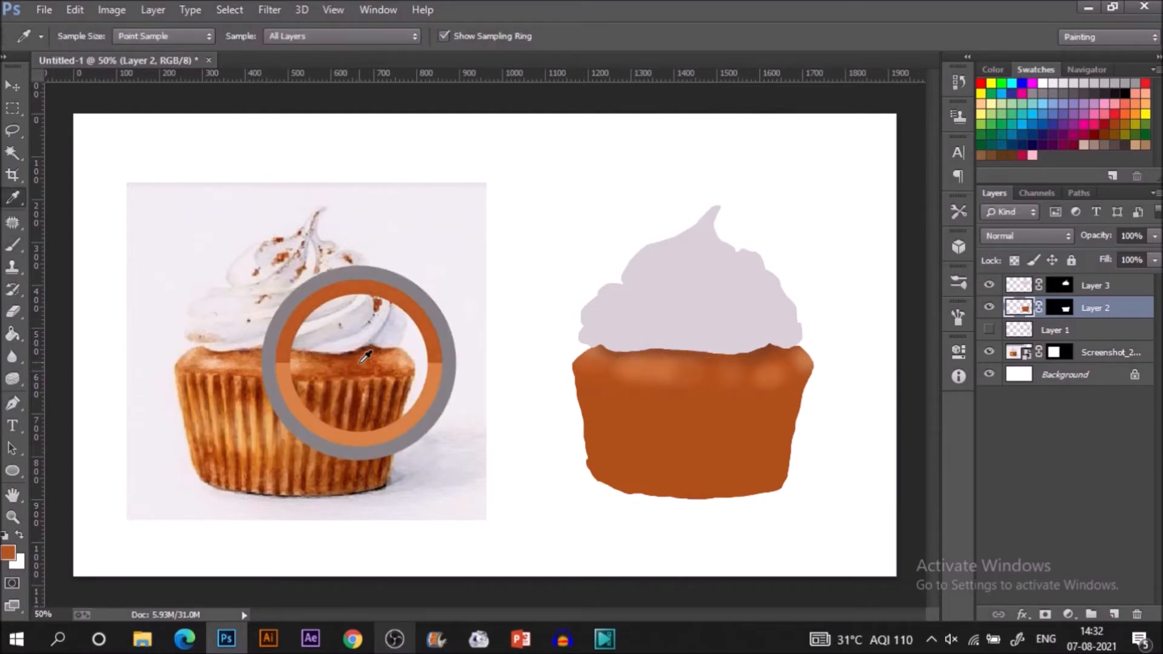
pyautogui.moveTo(366, 356); pyautogui.dragTo(342, 336)
pyautogui.press('b')
pyautogui.moveTo(745, 374); pyautogui.dragTo(735, 371)
# - Paint the light orange rim along the wrapper's upper edge with a sampled colour and a 20 px brush
pyautogui.press('i')
pyautogui.click(321, 378)
pyautogui.press('b')
pyautogui.press('[')
pyautogui.press('[')
pyautogui.press('[')
pyautogui.press('[')
pyautogui.press('[')
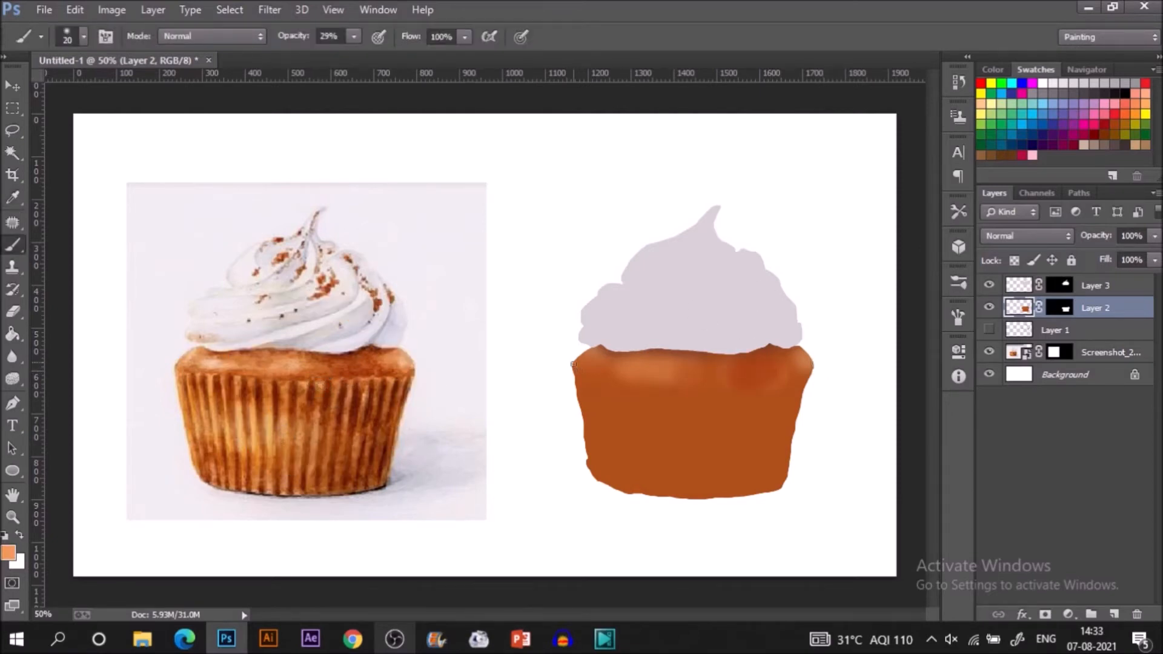
pyautogui.moveTo(645, 386)
pyautogui.mouseDown()
pyautogui.moveTo(687, 384)
pyautogui.moveTo(615, 384)
pyautogui.moveTo(579, 367)
pyautogui.moveTo(656, 388)
pyautogui.moveTo(789, 379)
pyautogui.moveTo(750, 381)
pyautogui.moveTo(814, 366)
pyautogui.mouseUp()
# - Paint thin brown pleat lines down the wrapper with a 9 px brush and add sampled lighter orange-brown strokes at 30 px
pyautogui.press('i')
pyautogui.click(192, 378)
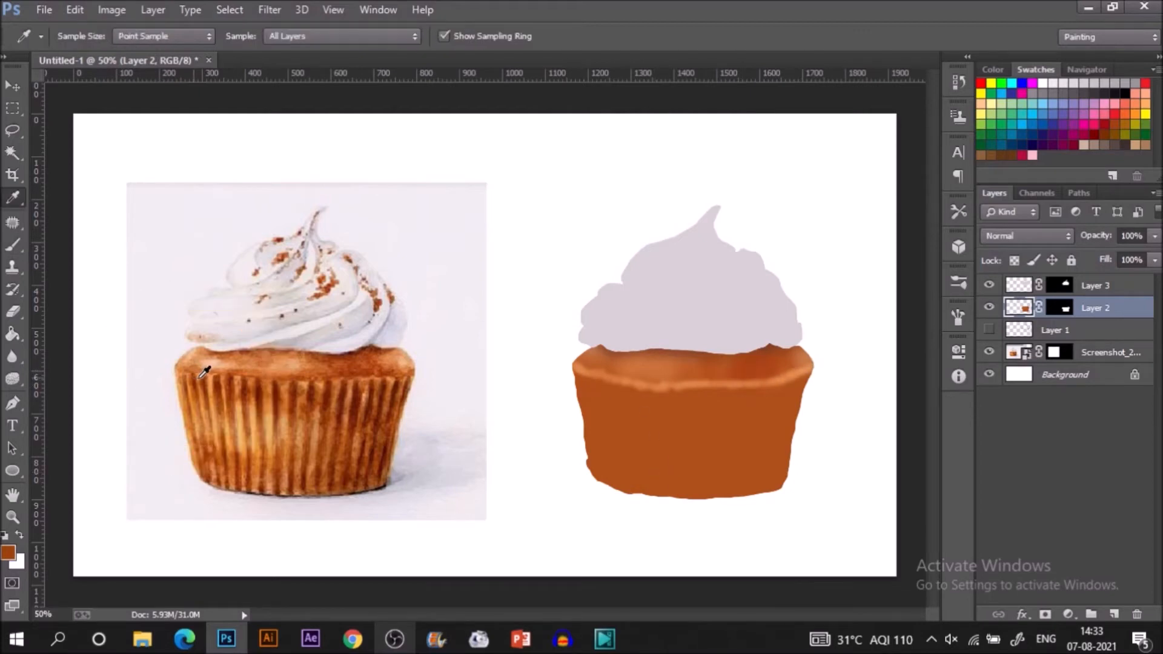
pyautogui.press('b')
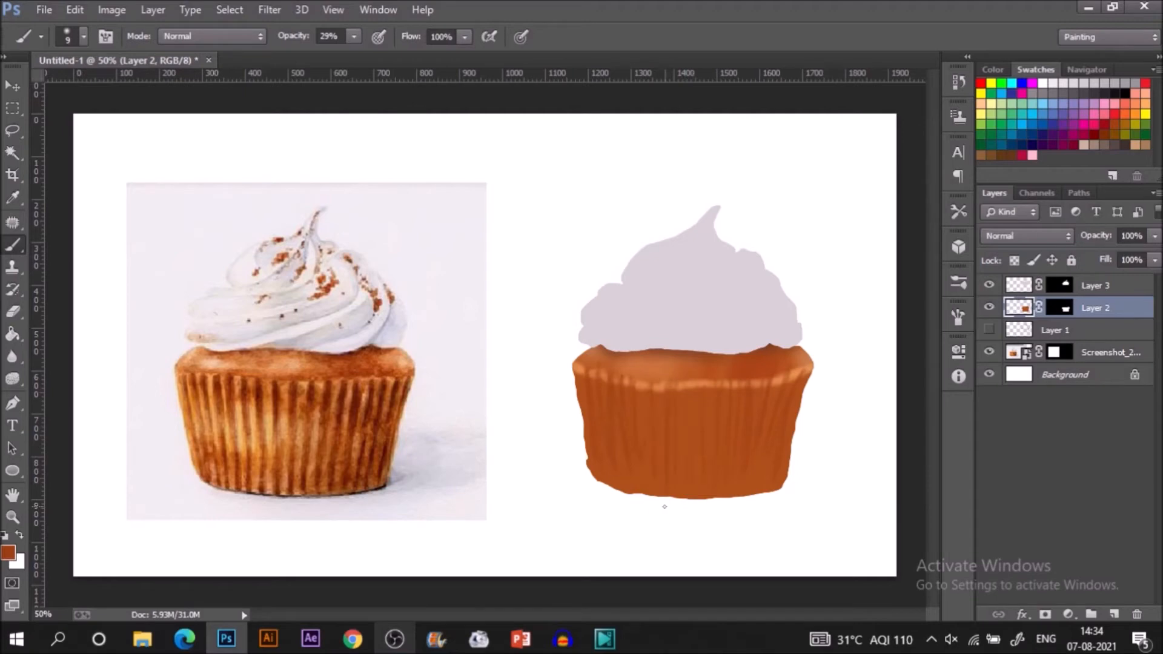
pyautogui.keyDown('alt'); pyautogui.click(305, 435); pyautogui.keyUp('alt')
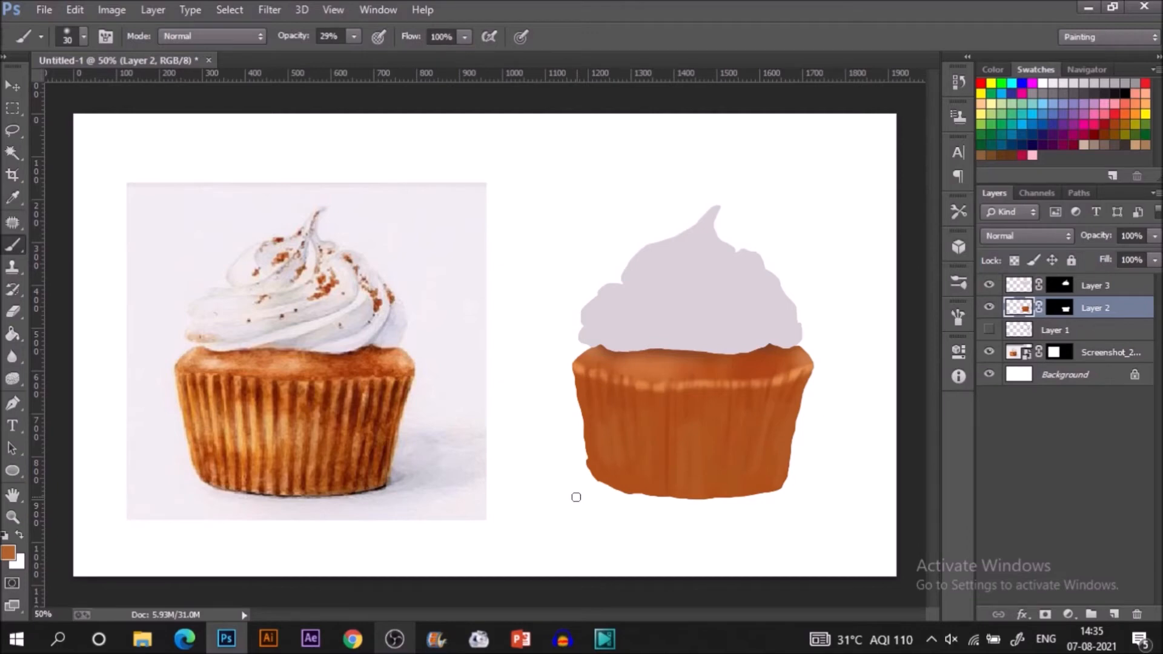
# - Brighten the left and middle of the wrapper with vertical strokes of bright orange sampled from the reference wrapper
pyautogui.keyDown('alt'); pyautogui.click(191, 397); pyautogui.keyUp('alt')
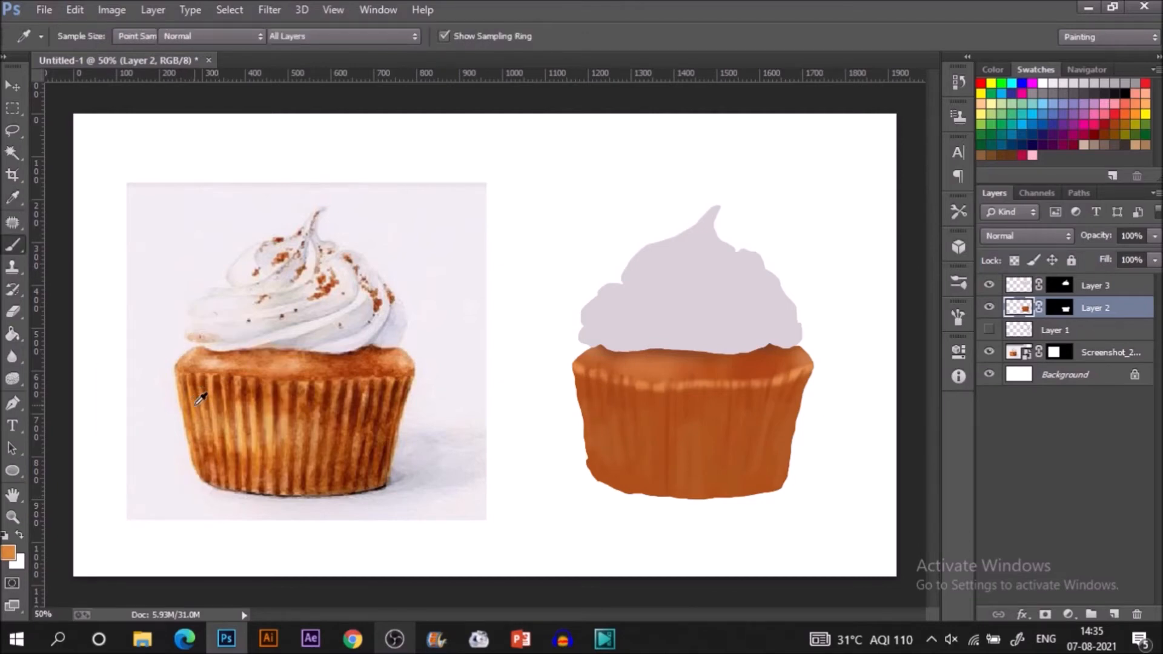
pyautogui.moveTo(584, 394); pyautogui.dragTo(608, 452)
pyautogui.moveTo(606, 417)
pyautogui.mouseDown()
pyautogui.moveTo(613, 457)
pyautogui.moveTo(635, 449)
pyautogui.mouseUp()
pyautogui.moveTo(636, 422)
pyautogui.mouseDown()
pyautogui.moveTo(638, 455)
pyautogui.moveTo(644, 441)
pyautogui.mouseUp()
pyautogui.moveTo(649, 423); pyautogui.dragTo(659, 455)
pyautogui.moveTo(610, 417); pyautogui.dragTo(624, 472)
pyautogui.moveTo(669, 421); pyautogui.dragTo(672, 452)
pyautogui.moveTo(678, 422)
pyautogui.mouseDown()
pyautogui.moveTo(680, 449)
pyautogui.moveTo(696, 458)
pyautogui.mouseUp()
pyautogui.moveTo(591, 403); pyautogui.dragTo(598, 456)
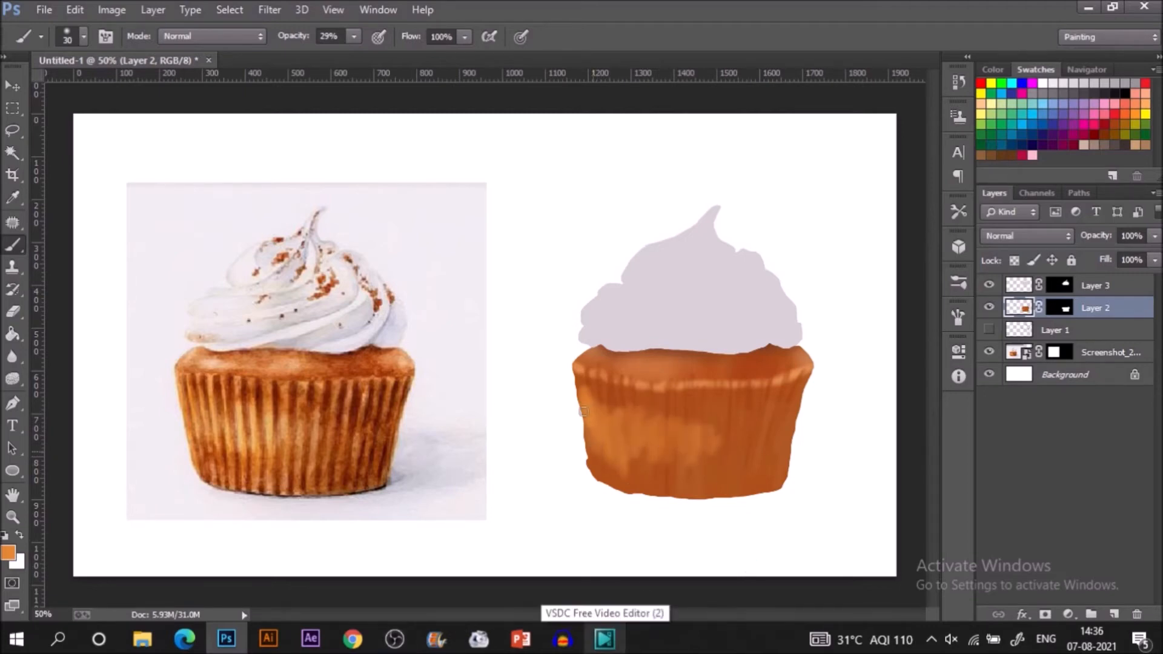
pyautogui.moveTo(581, 413); pyautogui.dragTo(593, 447)
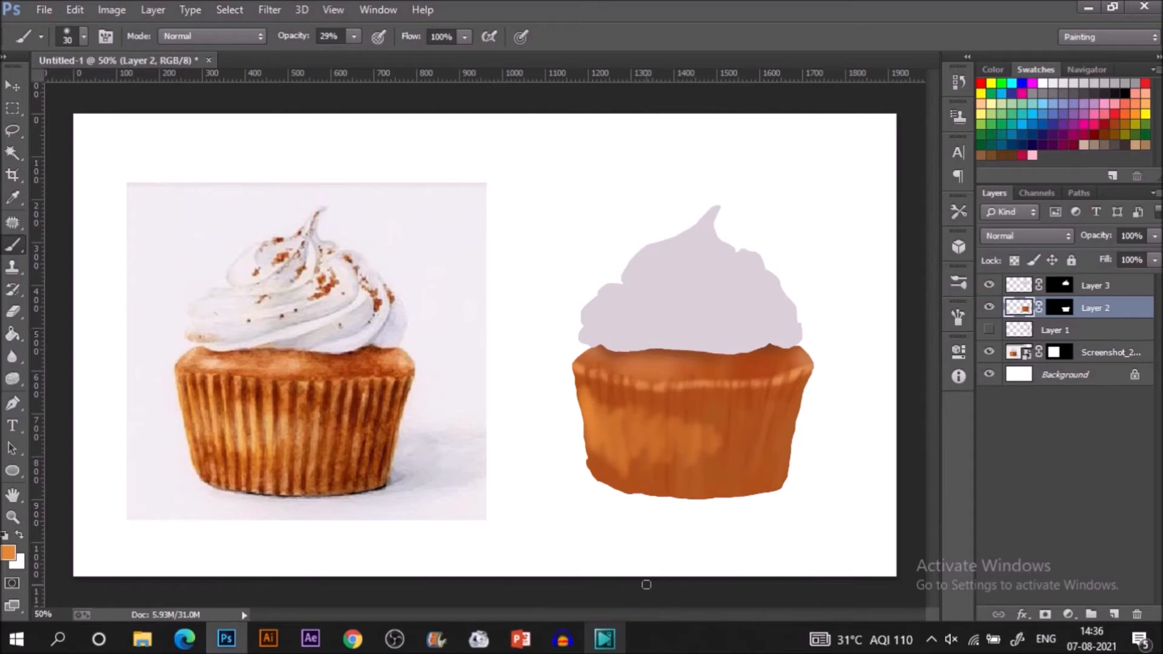
# - Add lighter yellow-orange vertical highlights along the pleats in the wrapper's left and middle area
pyautogui.keyDown('alt'); pyautogui.click(251, 417); pyautogui.keyUp('alt')
pyautogui.moveTo(617, 409)
pyautogui.mouseDown()
pyautogui.moveTo(615, 478)
pyautogui.moveTo(599, 463)
pyautogui.moveTo(647, 482)
pyautogui.mouseUp()
pyautogui.moveTo(666, 410); pyautogui.dragTo(668, 470)
pyautogui.moveTo(690, 429); pyautogui.dragTo(690, 459)
pyautogui.moveTo(708, 431); pyautogui.dragTo(709, 456)
# - Paint dark reddish-brown vertical folds between the pleats across the whole wrapper and along its left edge
pyautogui.keyDown('alt'); pyautogui.click(273, 392); pyautogui.keyUp('alt')
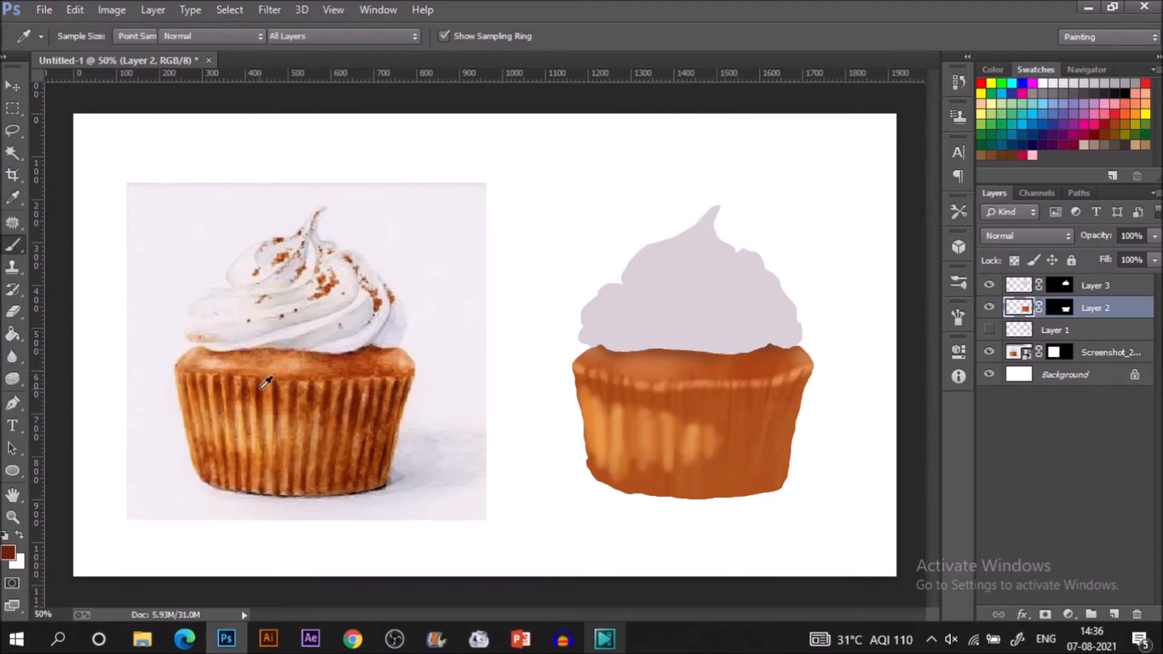
pyautogui.moveTo(591, 369); pyautogui.dragTo(616, 496)
pyautogui.moveTo(623, 383)
pyautogui.mouseDown()
pyautogui.moveTo(638, 513)
pyautogui.moveTo(647, 427)
pyautogui.moveTo(648, 465)
pyautogui.mouseUp()
pyautogui.moveTo(672, 377)
pyautogui.mouseDown()
pyautogui.moveTo(670, 481)
pyautogui.moveTo(694, 500)
pyautogui.mouseUp()
pyautogui.moveTo(725, 385)
pyautogui.mouseDown()
pyautogui.moveTo(725, 471)
pyautogui.moveTo(711, 474)
pyautogui.mouseUp()
pyautogui.moveTo(773, 394); pyautogui.dragTo(758, 470)
pyautogui.moveTo(791, 383); pyautogui.dragTo(770, 509)
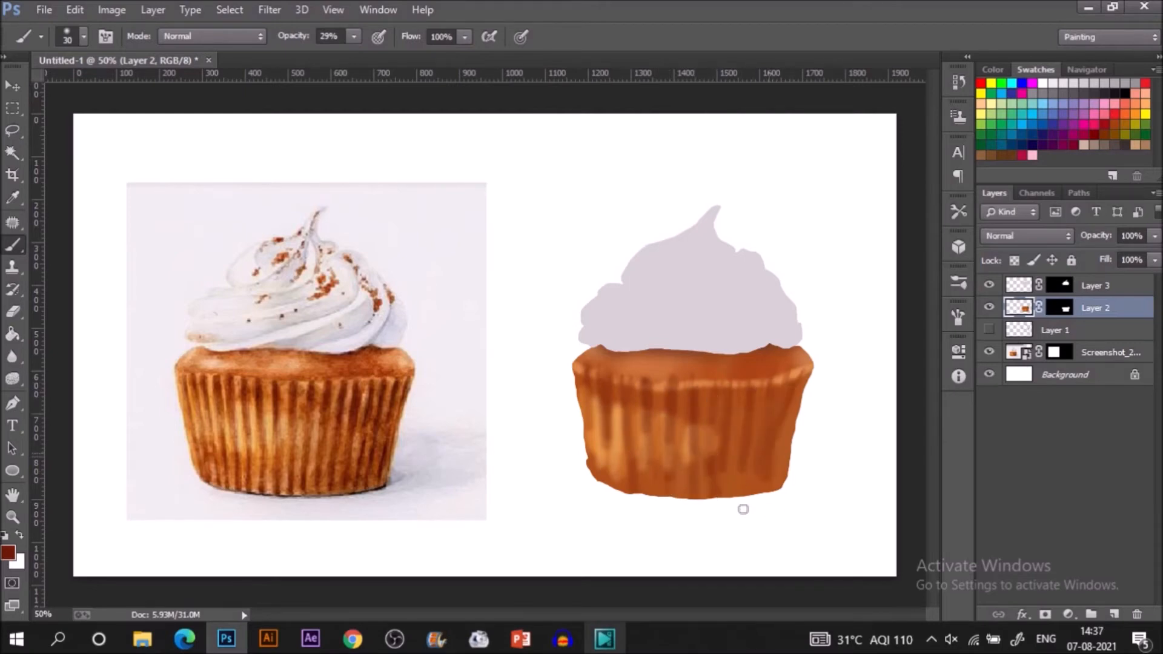
pyautogui.moveTo(572, 369); pyautogui.dragTo(587, 475)
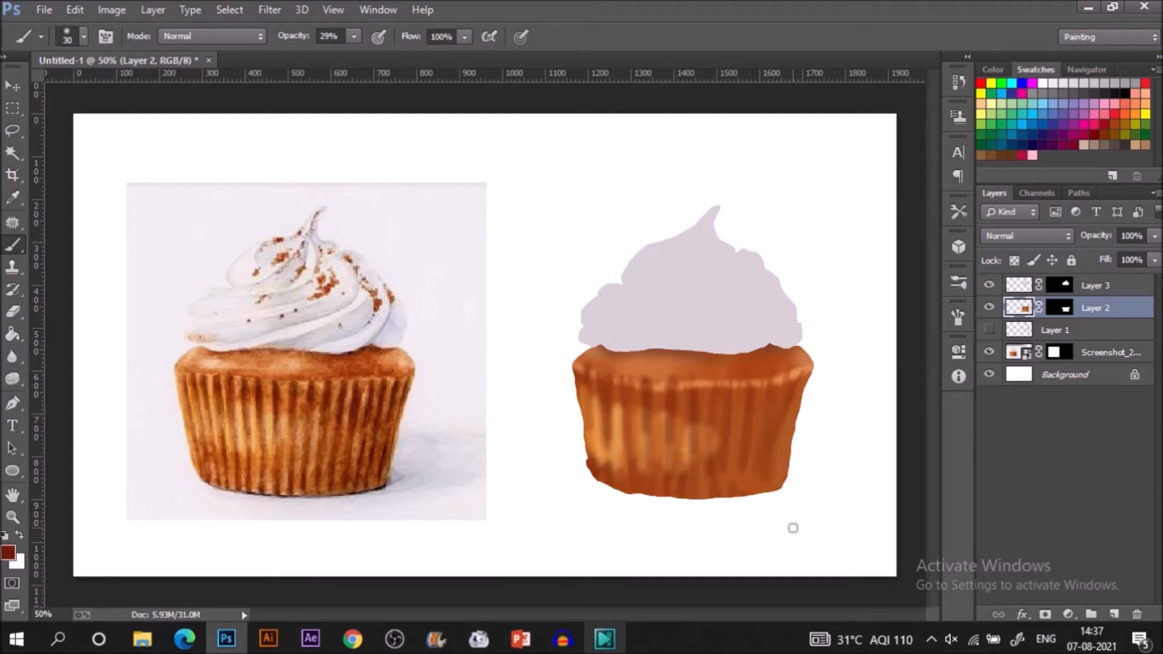
# - Add light tan highlights to the pleats near the wrapper's right edge with a colour sampled from the reference
pyautogui.press('i')
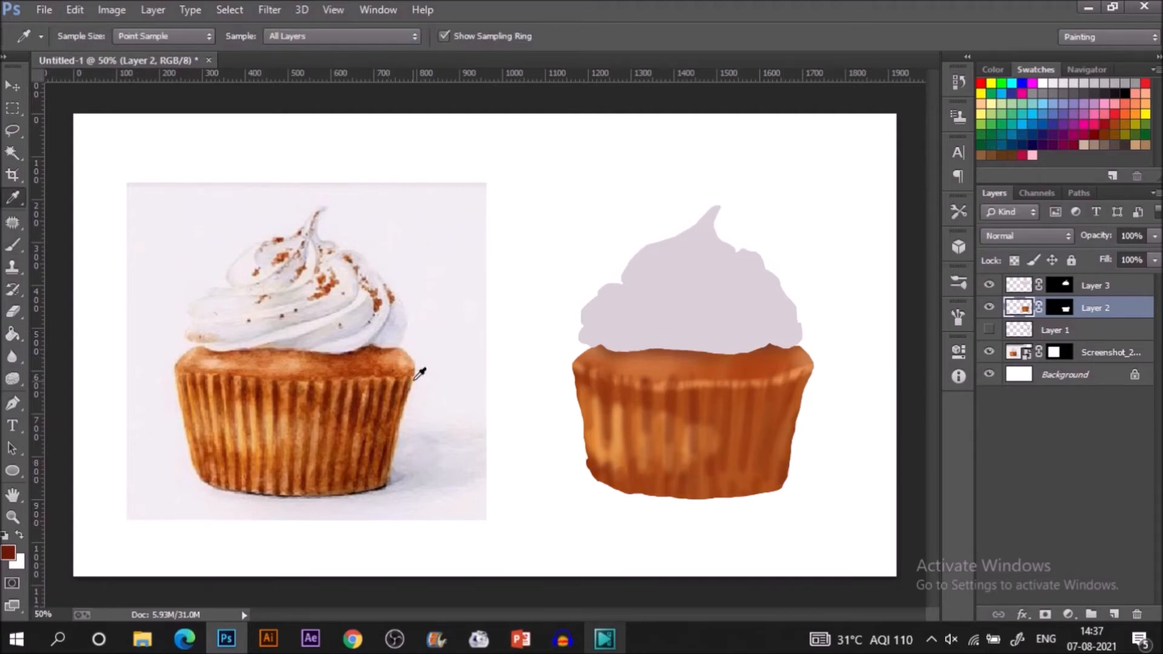
pyautogui.click(424, 397)
pyautogui.press('b')
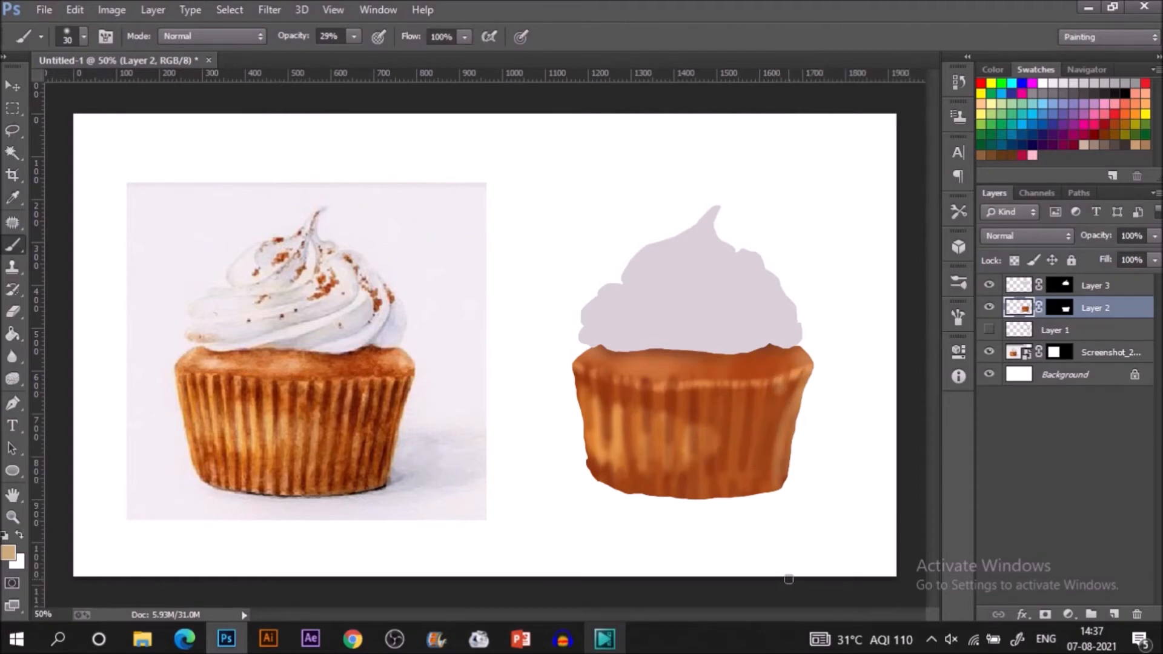
# - Paint sampled orange strokes over the pleats and just below the rim, from the wrapper's middle to its left edge
pyautogui.press('i')
pyautogui.click(401, 366)
pyautogui.press('b')
pyautogui.moveTo(729, 388)
pyautogui.mouseDown()
pyautogui.moveTo(729, 430)
pyautogui.moveTo(705, 444)
pyautogui.mouseUp()
pyautogui.moveTo(688, 386)
pyautogui.mouseDown()
pyautogui.moveTo(687, 430)
pyautogui.moveTo(666, 410)
pyautogui.moveTo(693, 376)
pyautogui.moveTo(647, 396)
pyautogui.mouseUp()
pyautogui.moveTo(629, 399); pyautogui.dragTo(629, 449)
pyautogui.moveTo(609, 383)
pyautogui.mouseDown()
pyautogui.moveTo(606, 433)
pyautogui.moveTo(594, 392)
pyautogui.mouseUp()
pyautogui.moveTo(576, 371); pyautogui.dragTo(576, 391)
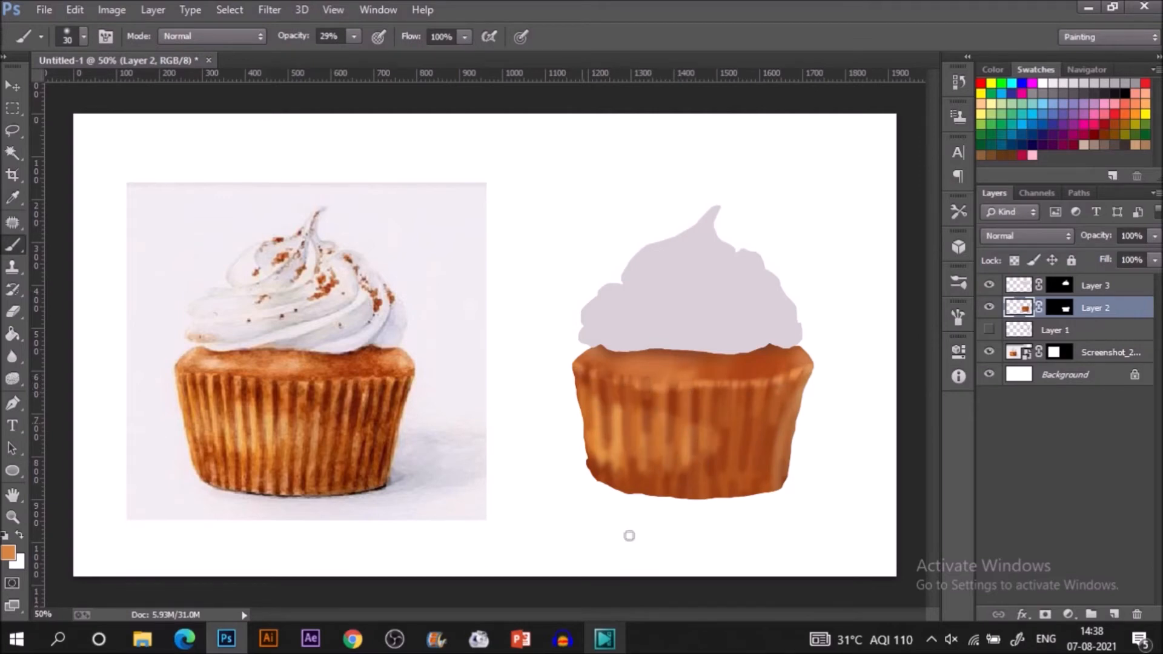
# - Add one more orange stroke to the wrapper's left pleats and paint pale highlights across the frosting on Layer 3 with colours sampled from the reference
pyautogui.moveTo(667, 393)
pyautogui.mouseDown()
pyautogui.moveTo(669, 411)
pyautogui.moveTo(648, 431)
pyautogui.mouseUp()
pyautogui.press('i')
pyautogui.moveTo(311, 265); pyautogui.dragTo(303, 300)
pyautogui.press('b')
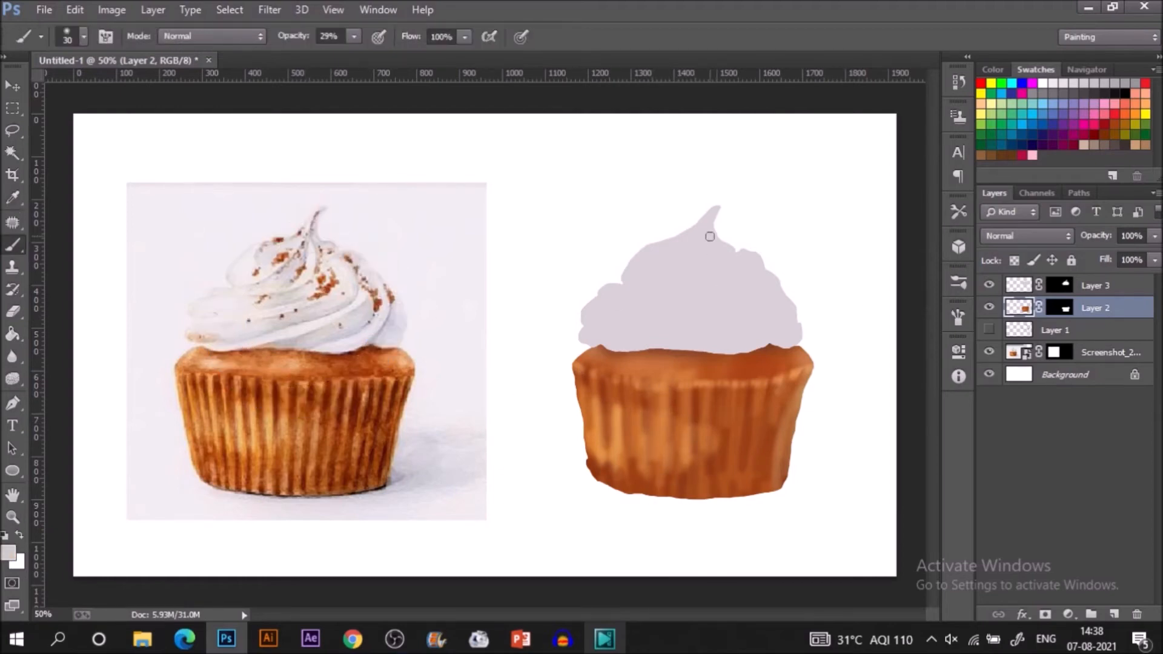
pyautogui.click(1118, 289)
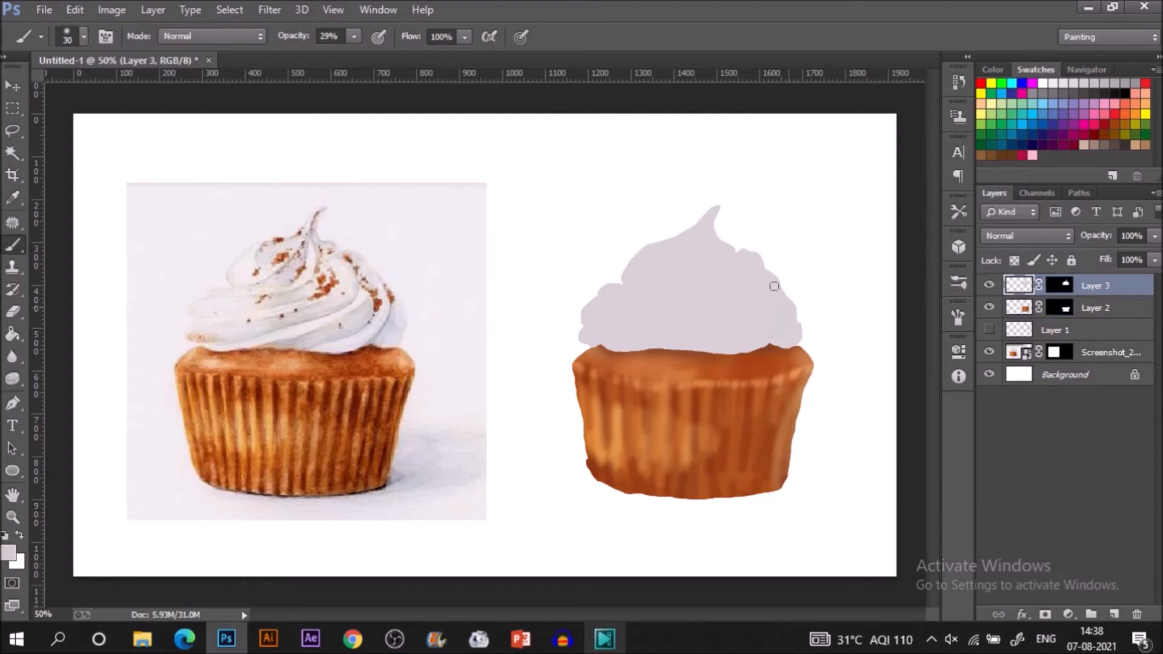
pyautogui.keyDown('alt'); pyautogui.click(230, 249); pyautogui.keyUp('alt')
pyautogui.moveTo(653, 243); pyautogui.dragTo(636, 278)
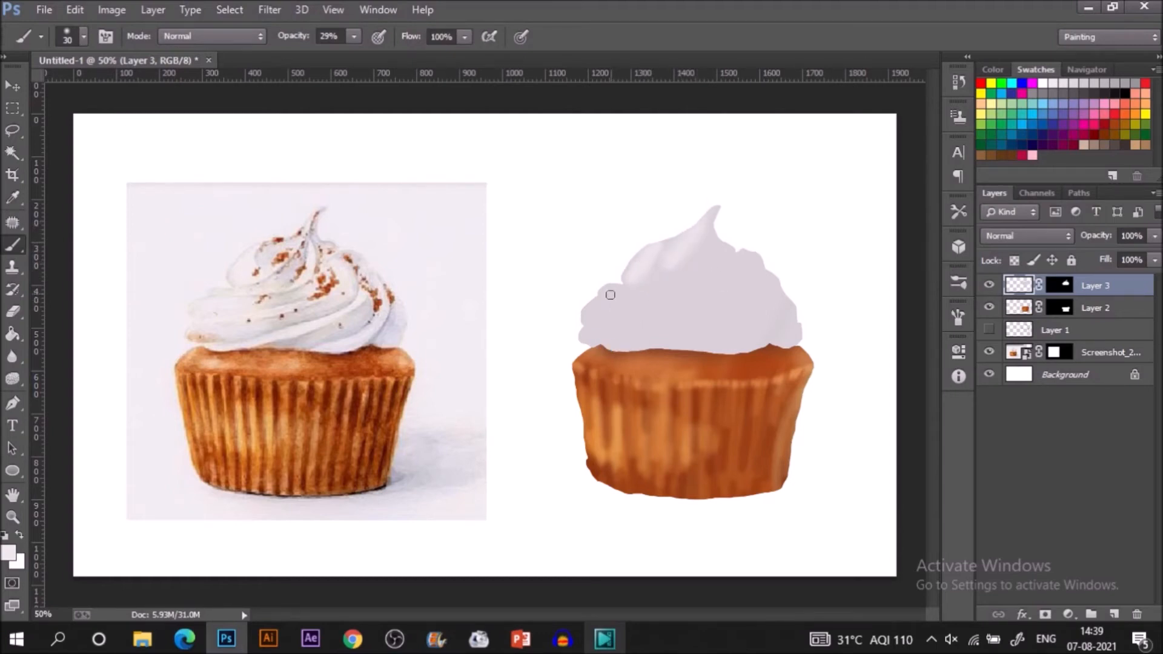
pyautogui.moveTo(633, 297); pyautogui.dragTo(607, 294)
pyautogui.moveTo(635, 317); pyautogui.dragTo(591, 318)
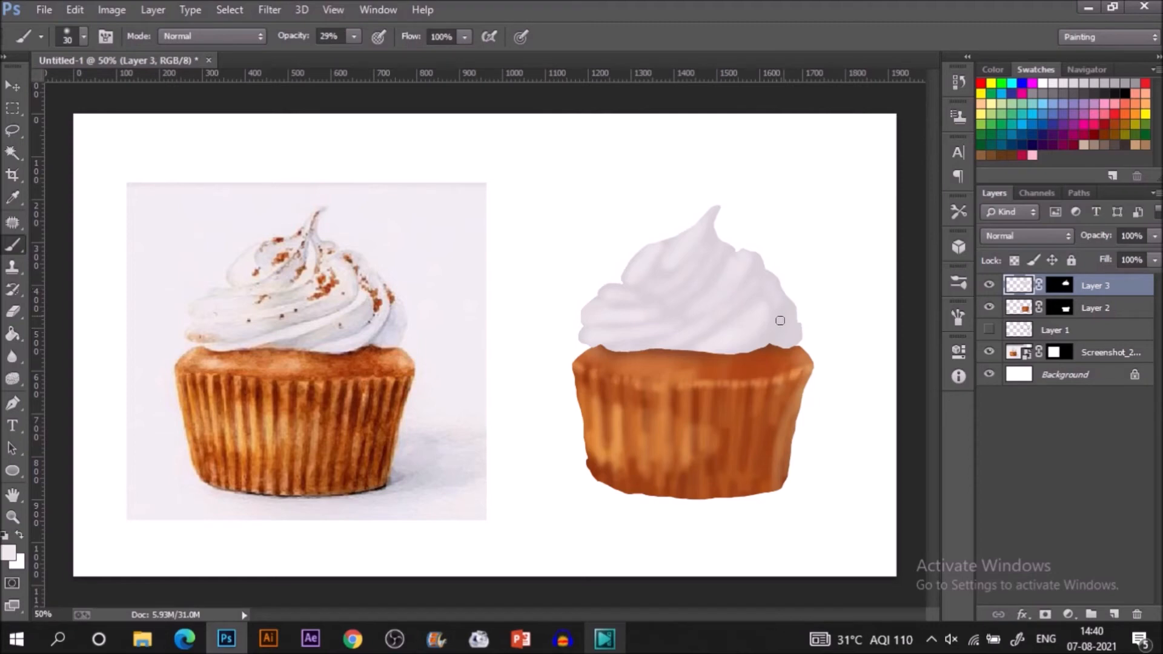
# - Sample a darker mauve-grey from the reference frosting and paint shadow folds along the swirls and the frosting's lower edge
pyautogui.keyDown('alt'); pyautogui.click(297, 339); pyautogui.keyUp('alt')
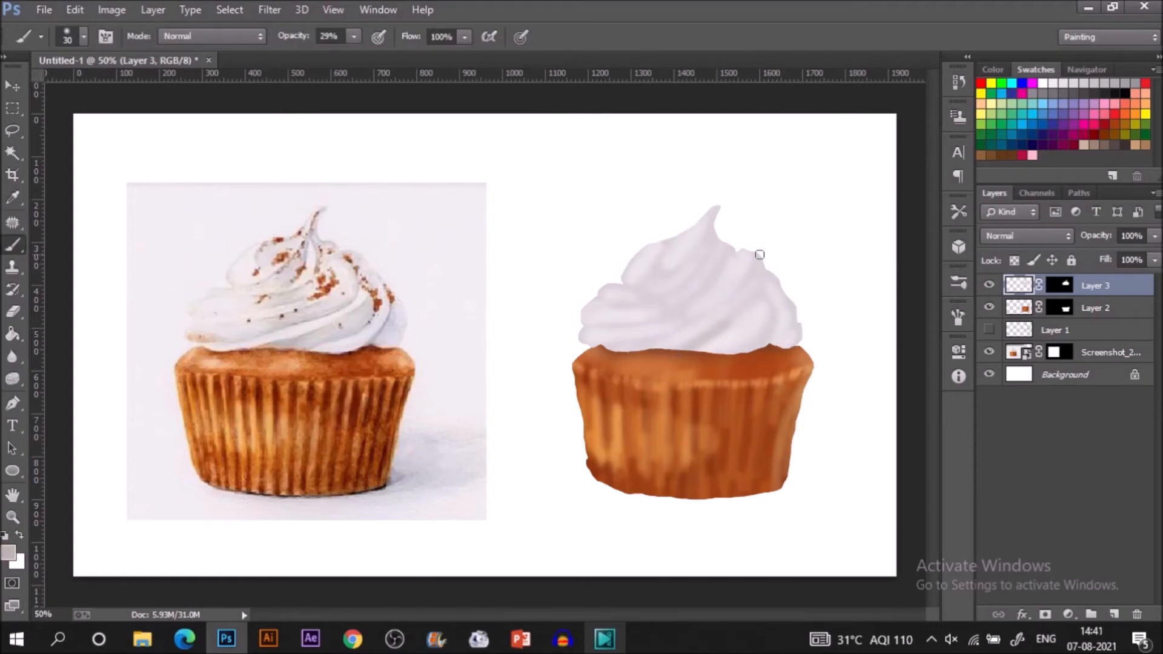
pyautogui.moveTo(773, 305); pyautogui.dragTo(776, 277)
pyautogui.moveTo(605, 347); pyautogui.dragTo(647, 342)
pyautogui.moveTo(692, 233)
pyautogui.mouseDown()
pyautogui.moveTo(663, 258)
pyautogui.moveTo(664, 312)
pyautogui.mouseUp()
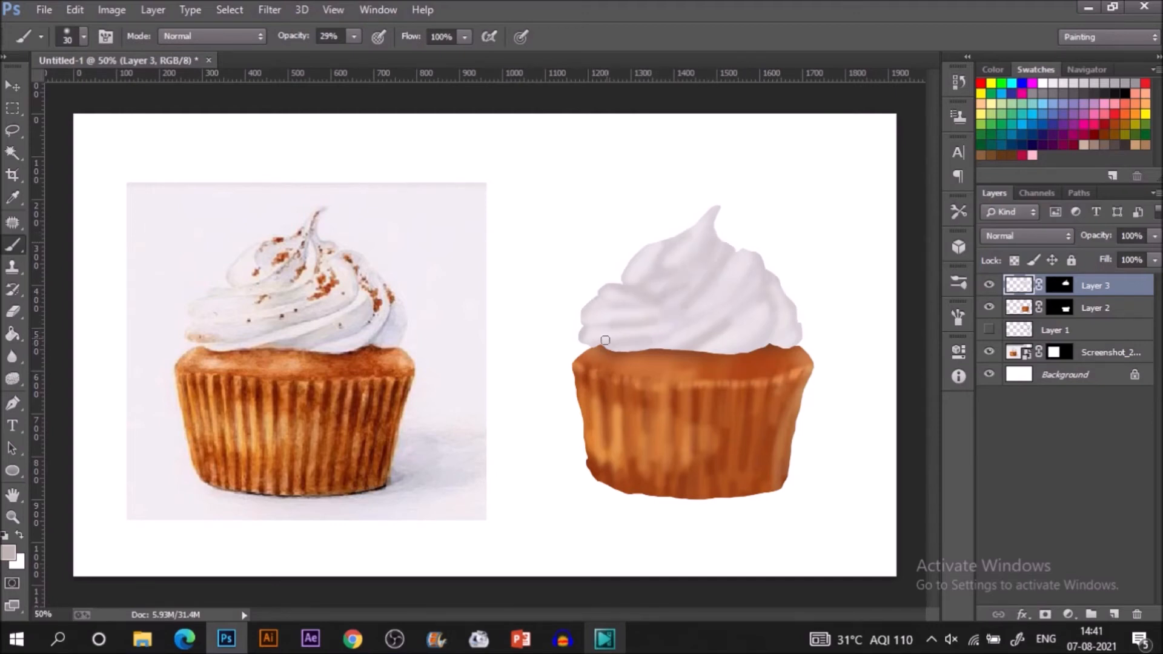
# - Sample white from the canvas and paint bright highlights along the frosting swirls from left to right
pyautogui.press('i')
pyautogui.click(559, 270)
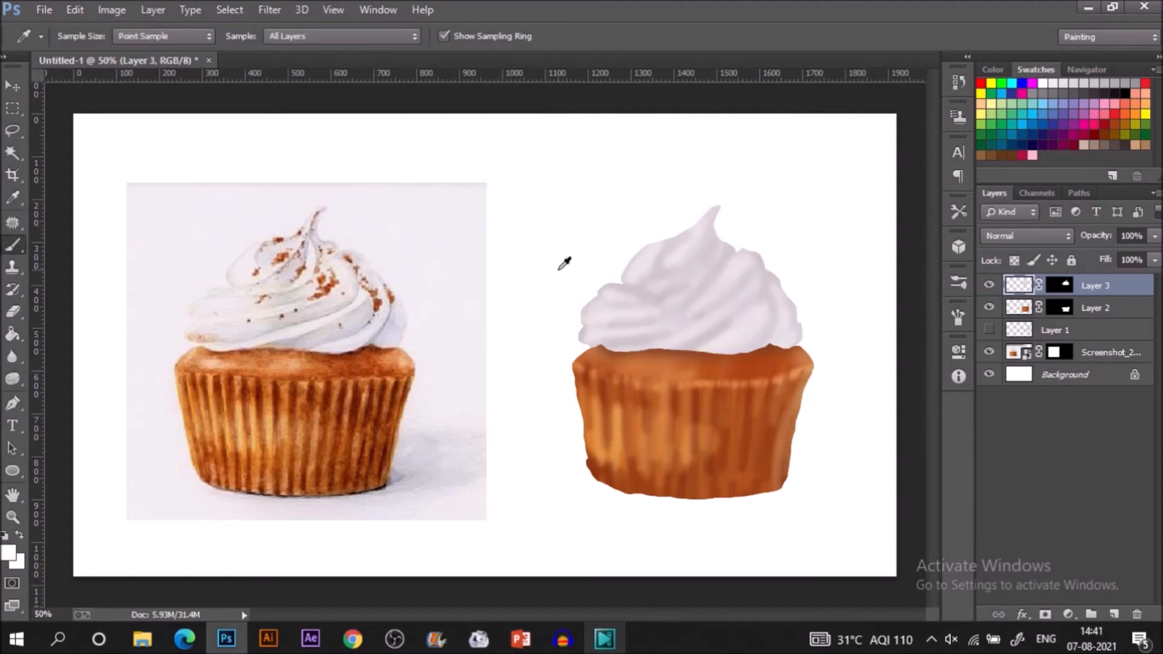
pyautogui.press('b')
pyautogui.moveTo(624, 292)
pyautogui.mouseDown()
pyautogui.moveTo(623, 319)
pyautogui.moveTo(660, 340)
pyautogui.moveTo(645, 272)
pyautogui.moveTo(712, 218)
pyautogui.mouseUp()
pyautogui.moveTo(710, 259)
pyautogui.mouseDown()
pyautogui.moveTo(650, 319)
pyautogui.moveTo(768, 305)
pyautogui.moveTo(801, 332)
pyautogui.mouseUp()
pyautogui.moveTo(749, 251)
pyautogui.mouseDown()
pyautogui.moveTo(719, 294)
pyautogui.moveTo(768, 269)
pyautogui.moveTo(686, 342)
pyautogui.moveTo(718, 327)
pyautogui.moveTo(626, 342)
pyautogui.moveTo(707, 337)
pyautogui.mouseUp()
# - Sample the reference's reddish-brown, choose a brush preset and paint small sprinkles on the frosting's tip, upper left and centre
pyautogui.keyDown('alt'); pyautogui.click(329, 287); pyautogui.keyUp('alt')
pyautogui.click(959, 282)
pyautogui.click(885, 230)
pyautogui.click(958, 282)
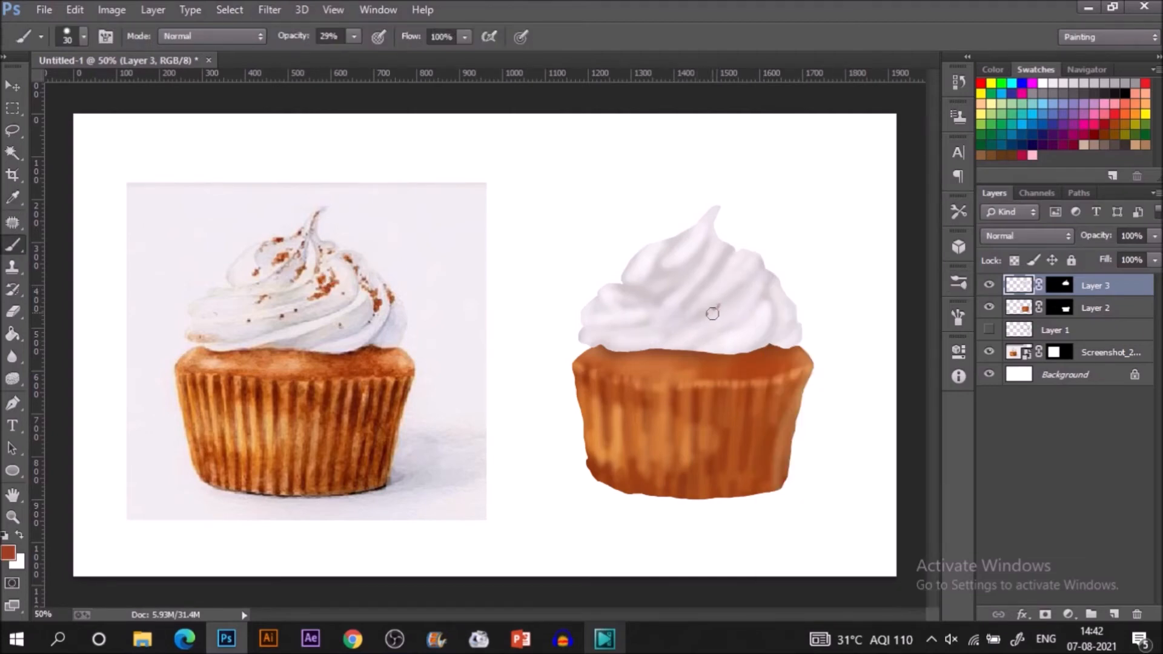
pyautogui.moveTo(714, 318); pyautogui.dragTo(702, 323)
pyautogui.moveTo(681, 231); pyautogui.dragTo(668, 240)
pyautogui.click(671, 261)
pyautogui.click(673, 263)
pyautogui.moveTo(713, 237)
pyautogui.mouseDown()
pyautogui.moveTo(699, 223)
pyautogui.moveTo(689, 281)
pyautogui.mouseUp()
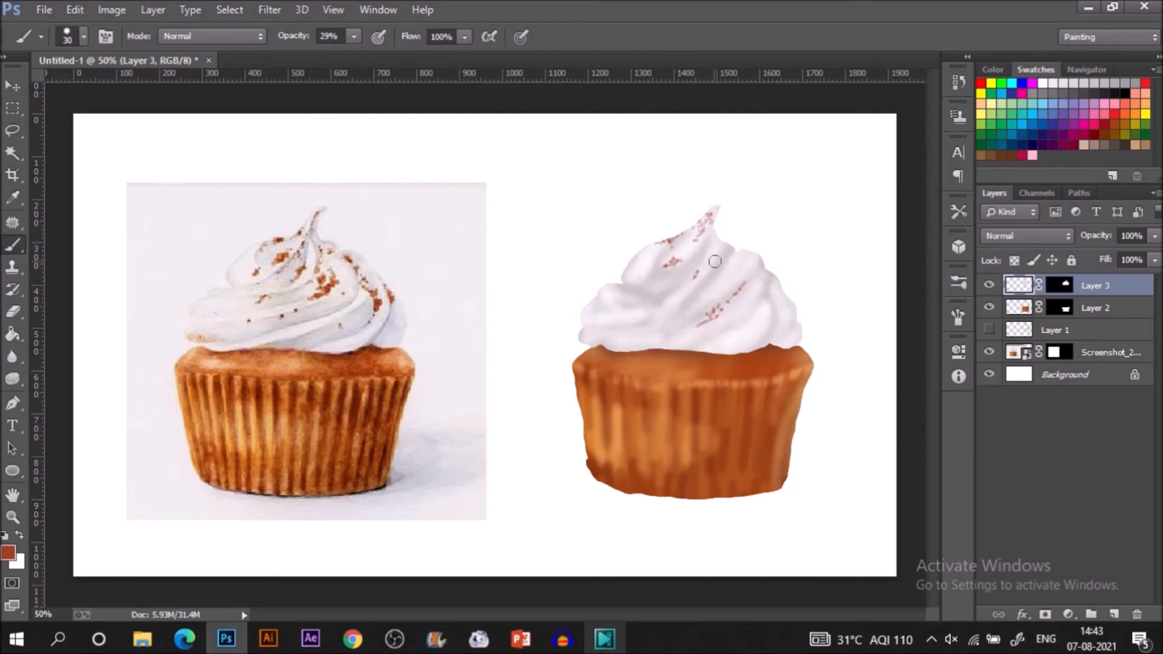
# - Add more reddish-brown sprinkles at the frosting's lower left and along its right-hand swirls, with larger dabs near the centre
pyautogui.click(633, 327)
pyautogui.click(736, 254)
pyautogui.click(710, 288)
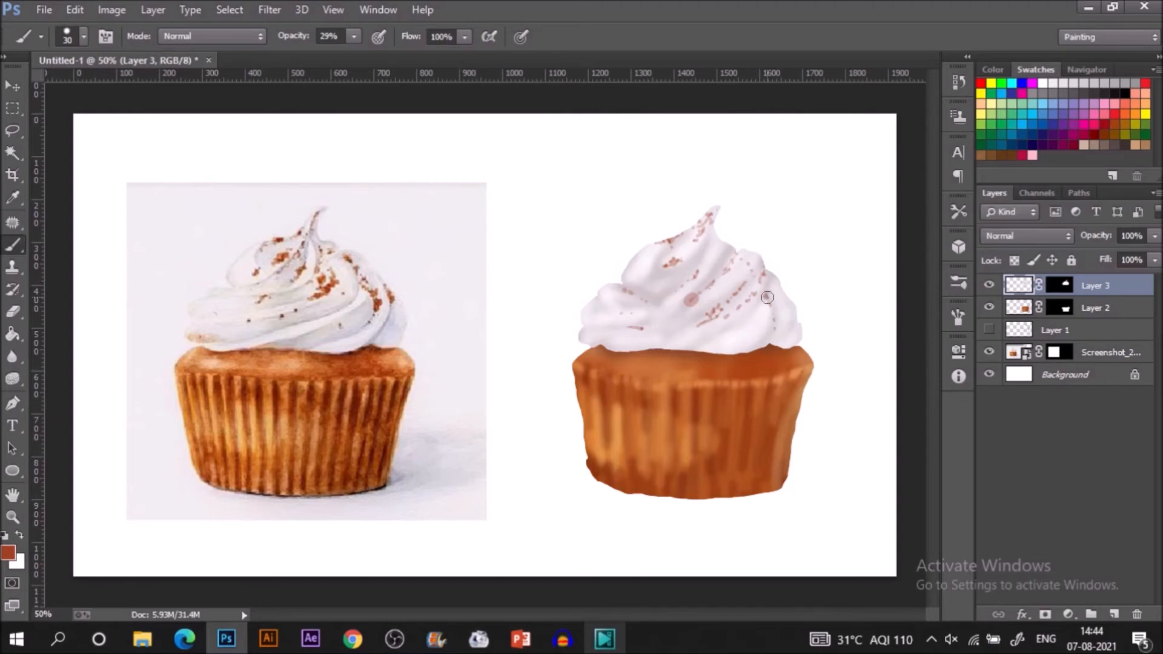
pyautogui.click(728, 303)
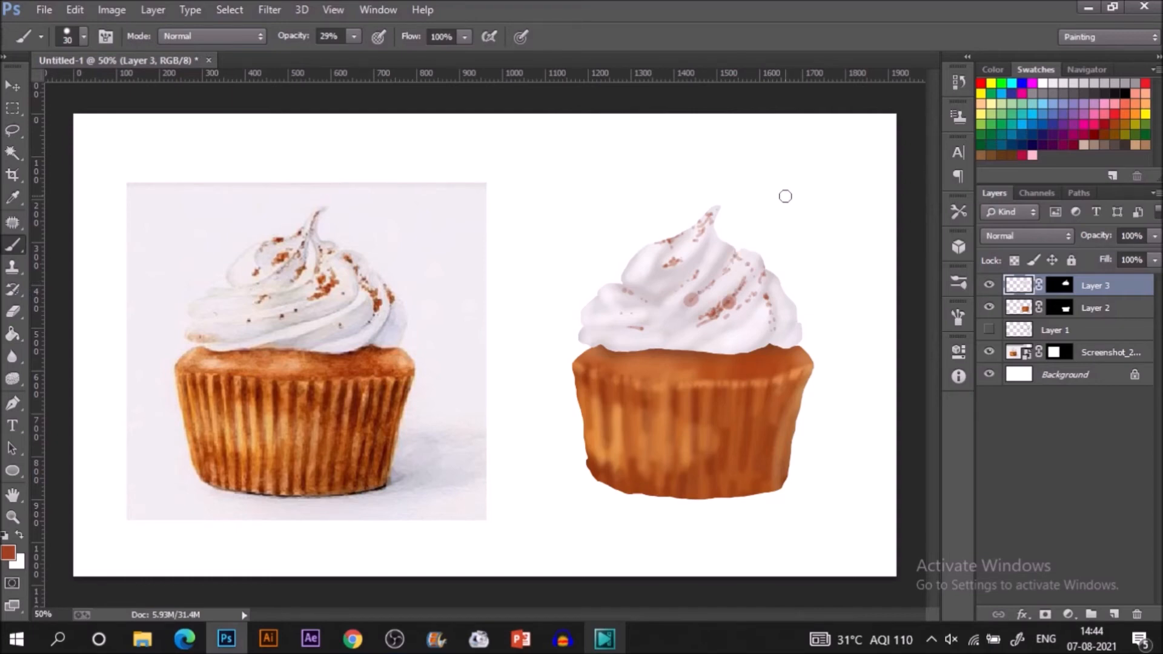
# - Add a new layer above Layer 1 and set up a soft 100 px black brush at 16% opacity
pyautogui.click(1109, 332)
pyautogui.click(1113, 614)
pyautogui.click(11, 521)
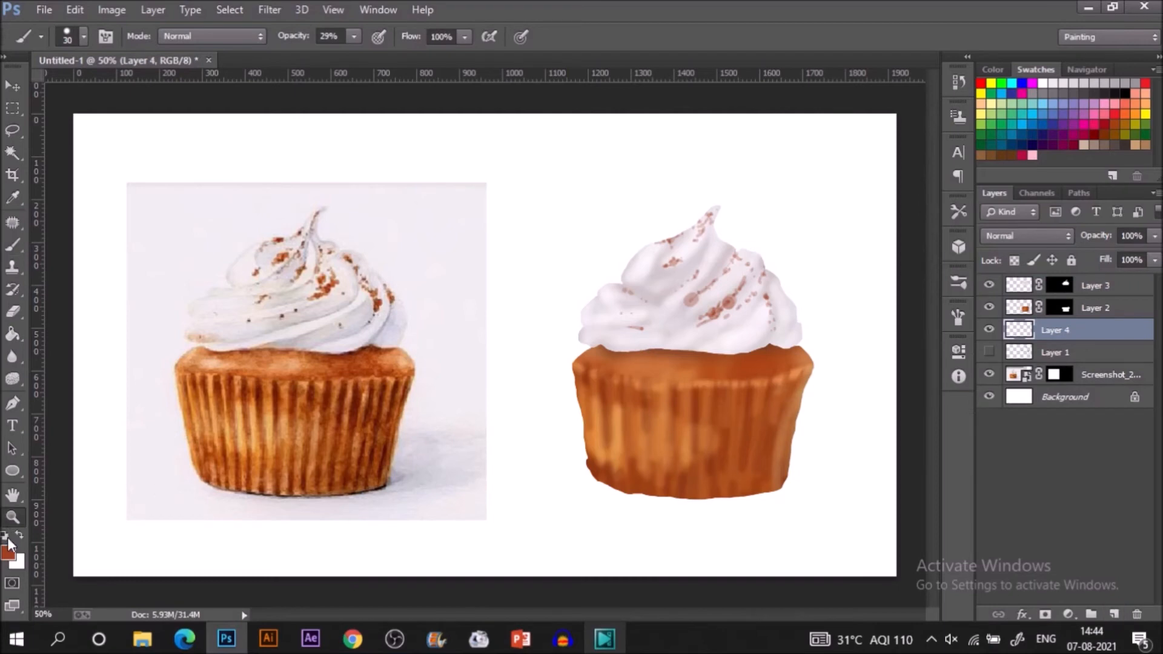
pyautogui.click(6, 537)
pyautogui.click(19, 246)
pyautogui.click(355, 40)
pyautogui.click(337, 56)
pyautogui.click(584, 3)
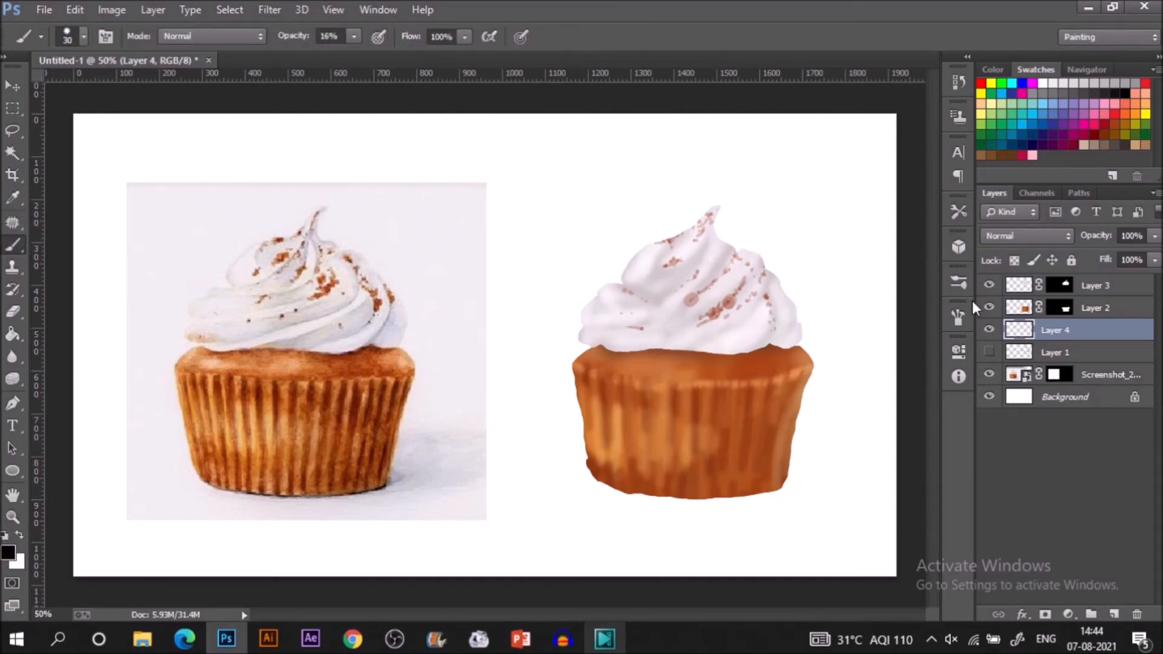
pyautogui.click(963, 286)
pyautogui.click(874, 199)
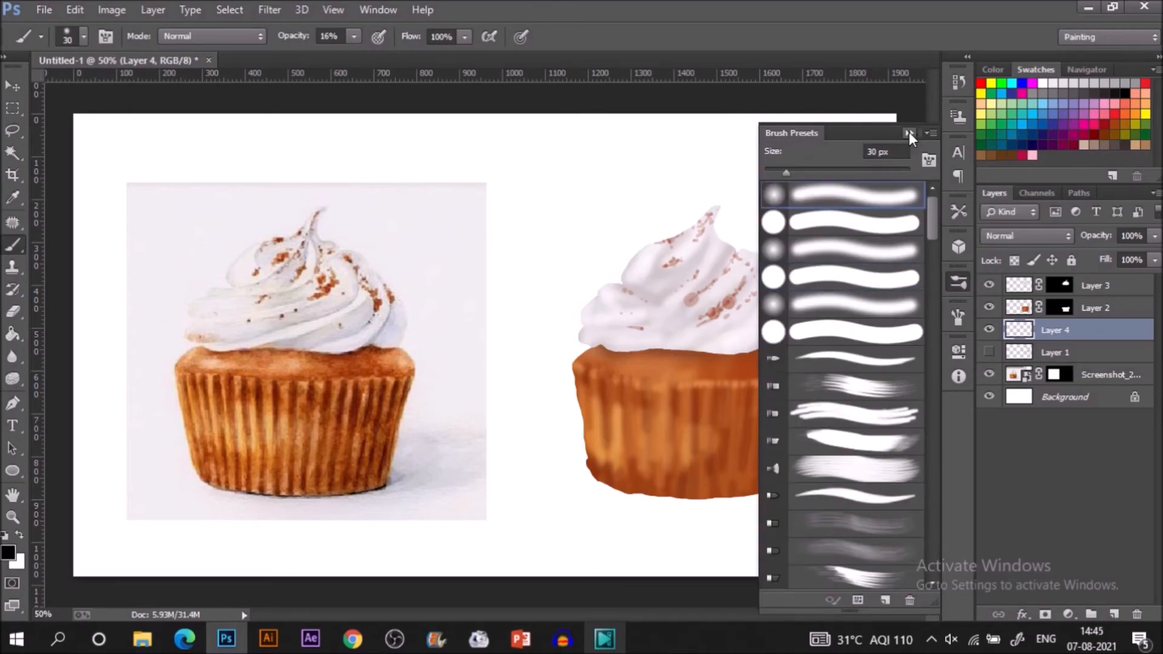
pyautogui.click(909, 132)
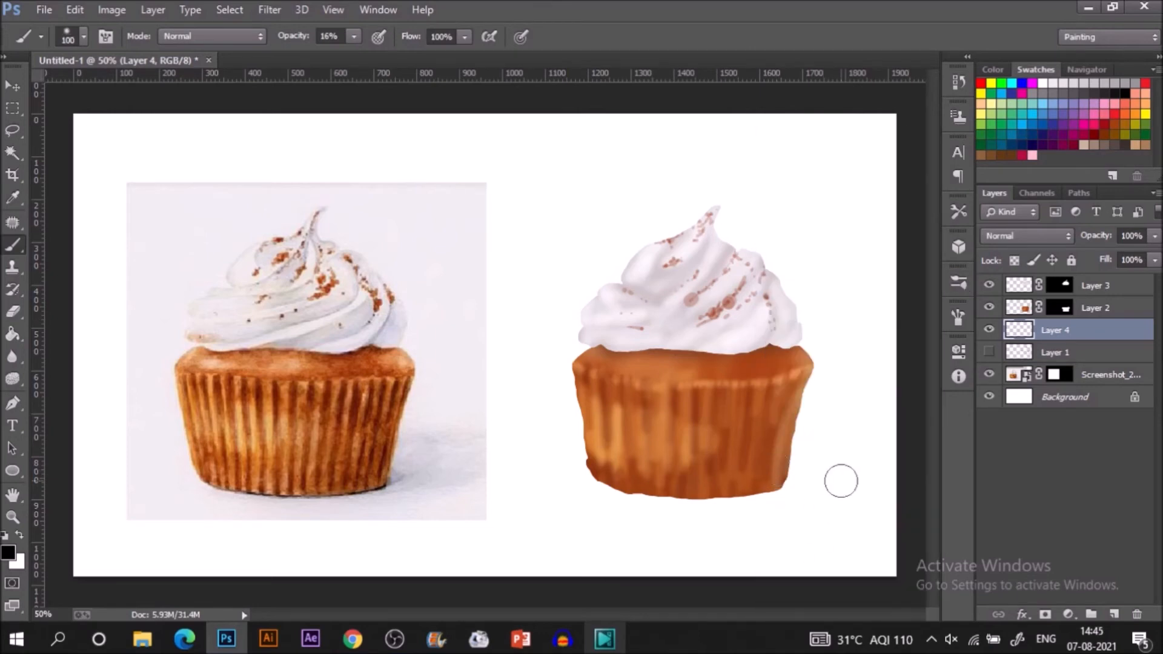
# - Fill a rectangle behind the painted cupcake with the pale lilac sampled from the reference's background, leaving nothing selected
pyautogui.press('m')
pyautogui.moveTo(500, 179); pyautogui.dragTo(873, 519)
pyautogui.click(12, 197)
pyautogui.click(456, 213)
pyautogui.press('g')
pyautogui.click(816, 270)
pyautogui.hotkey('ctrl', 'd')
# - Paint a soft black cast shadow to the right of the wrapper's base, lowering the brush opacity to 7% for its outer part
pyautogui.press('d')
pyautogui.click(13, 245)
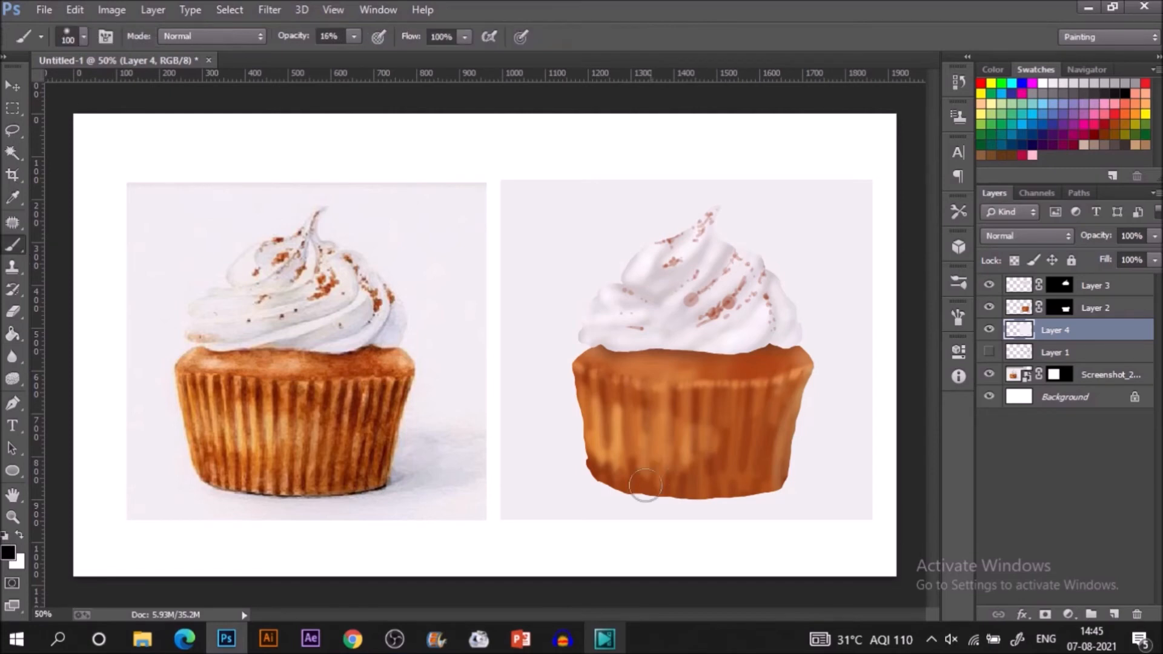
pyautogui.moveTo(757, 475); pyautogui.dragTo(812, 463)
pyautogui.click(355, 37)
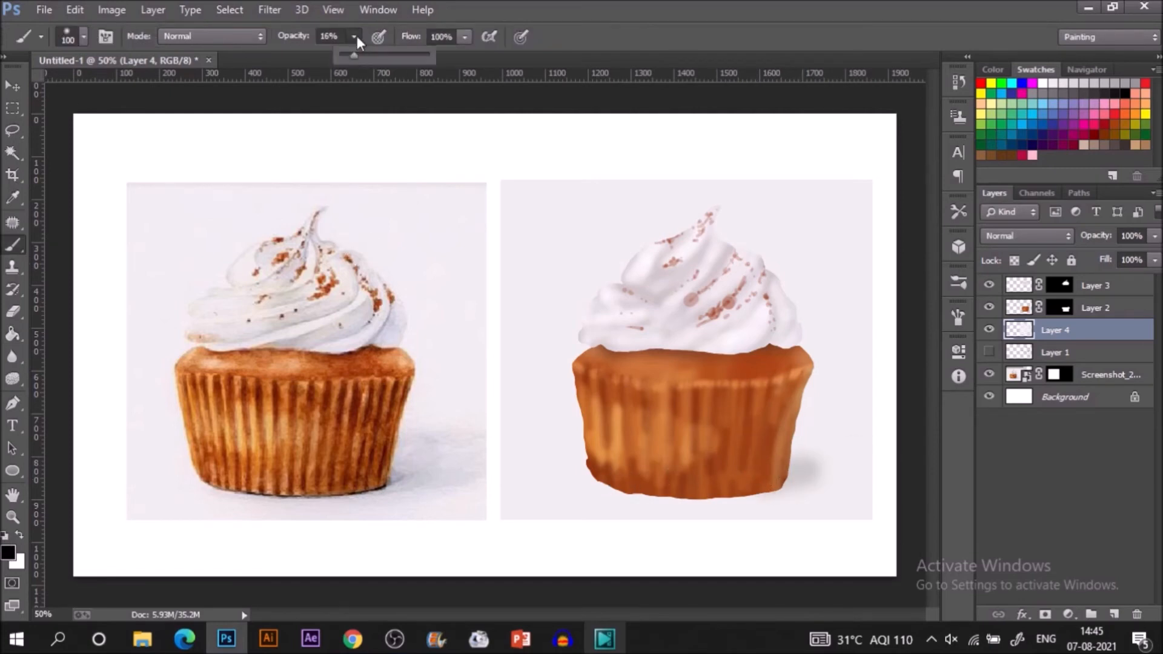
pyautogui.moveTo(854, 470)
pyautogui.mouseDown()
pyautogui.moveTo(833, 428)
pyautogui.moveTo(848, 449)
pyautogui.mouseUp()
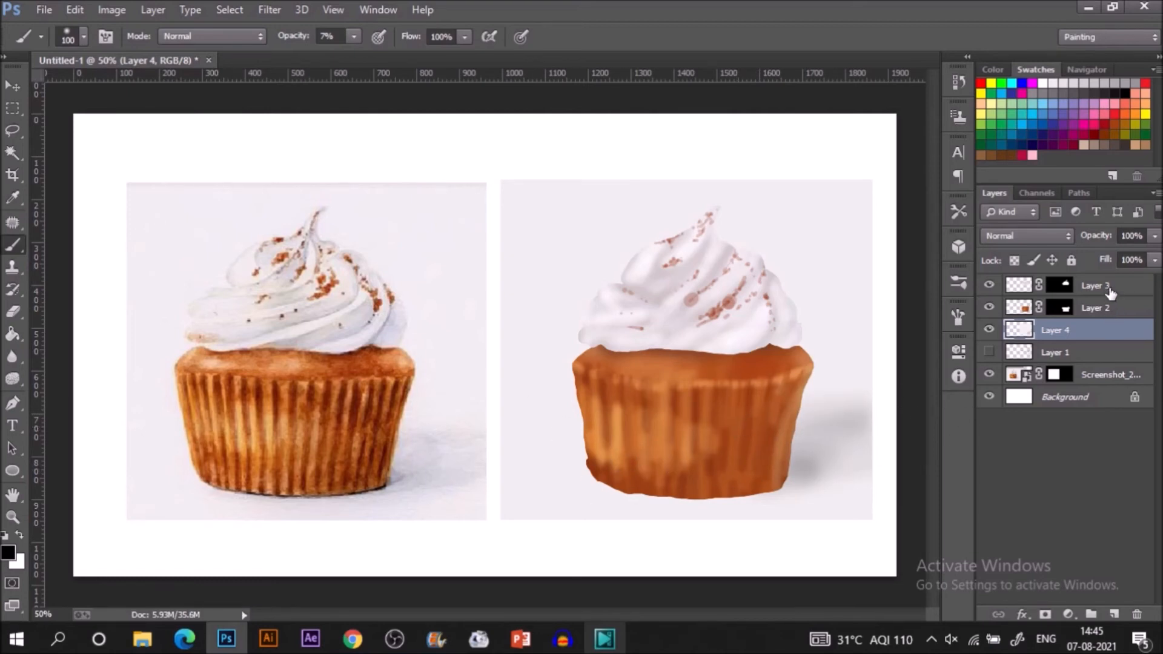
# - Add a new layer above Layer 3 and brush a faint sampled white haze around the cupcake and over the wrapper's lower-left edge
pyautogui.click(1109, 292)
pyautogui.hotkey('ctrl', 'shift', 'alt', 'n')
pyautogui.press('i')
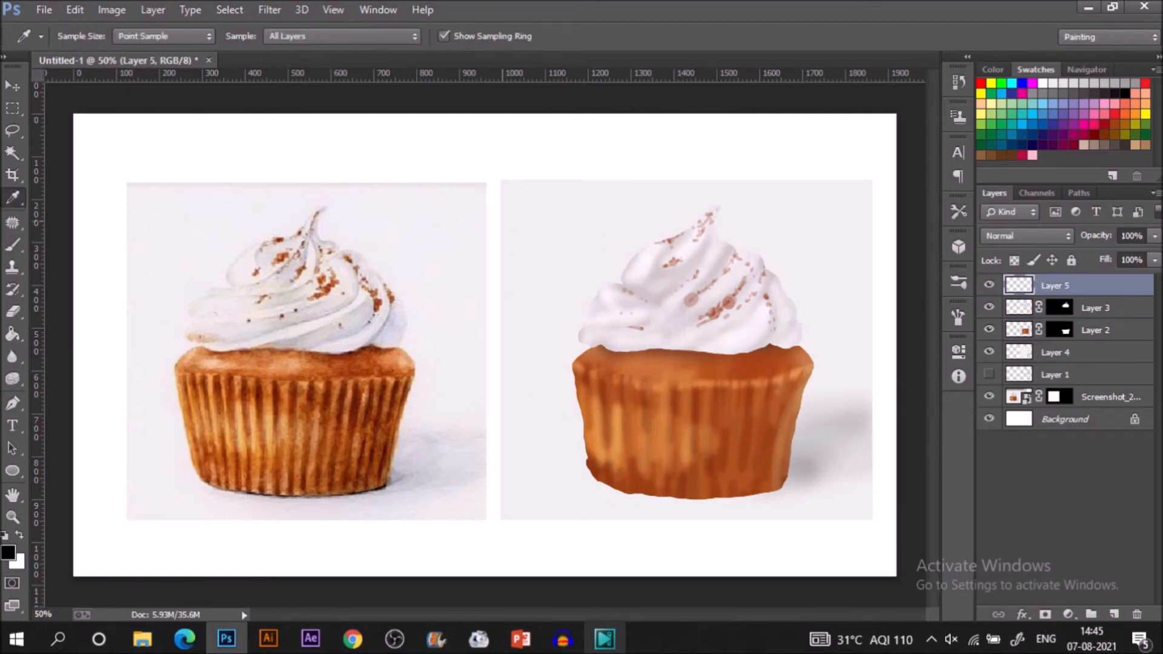
pyautogui.click(418, 146)
pyautogui.press('b')
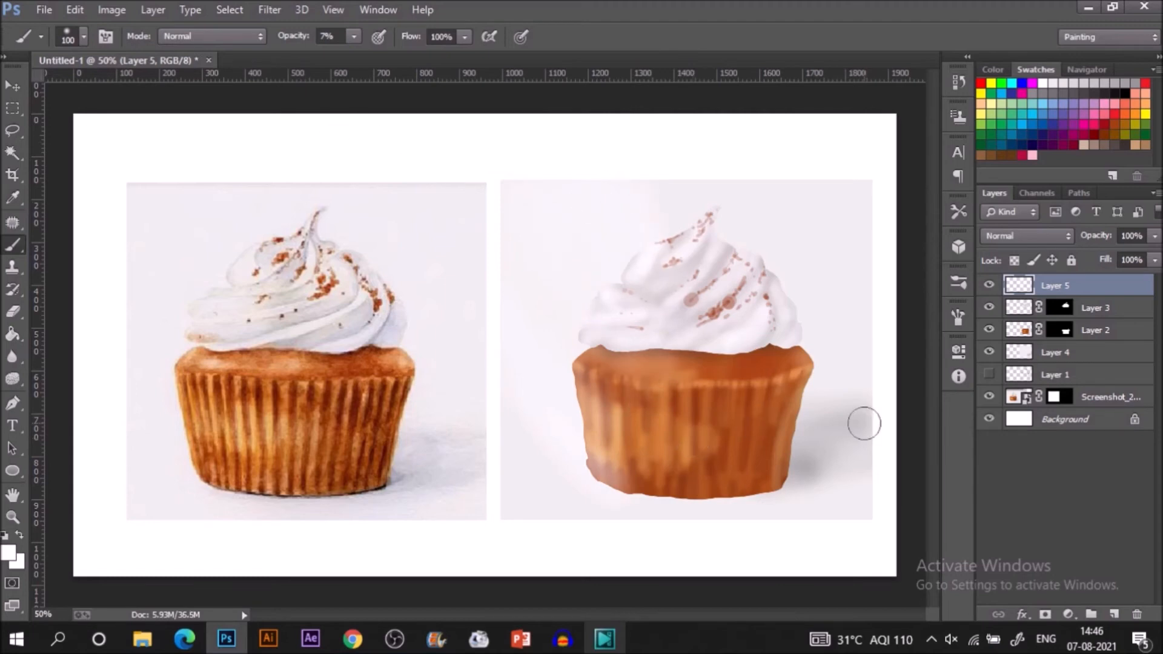
# - Group Layer 5 through Layer 4 and expand the group to show its layers
pyautogui.keyDown('shift'); pyautogui.click(1110, 357); pyautogui.keyUp('shift')
pyautogui.hotkey('ctrl', 'g')
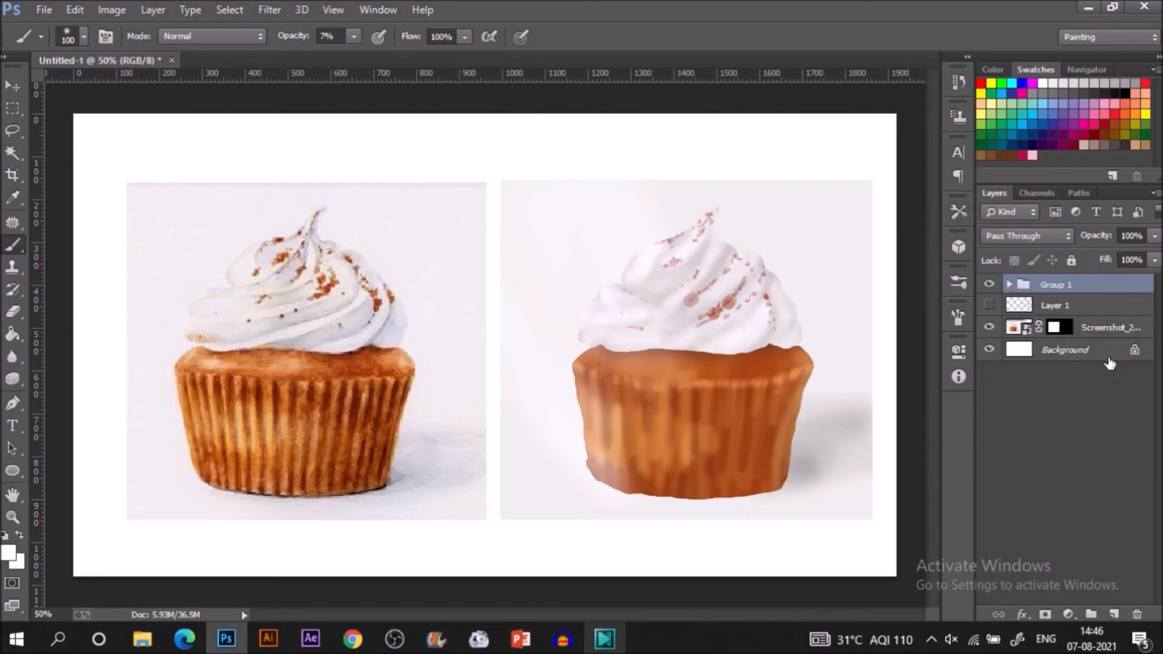
pyautogui.click(1009, 284)
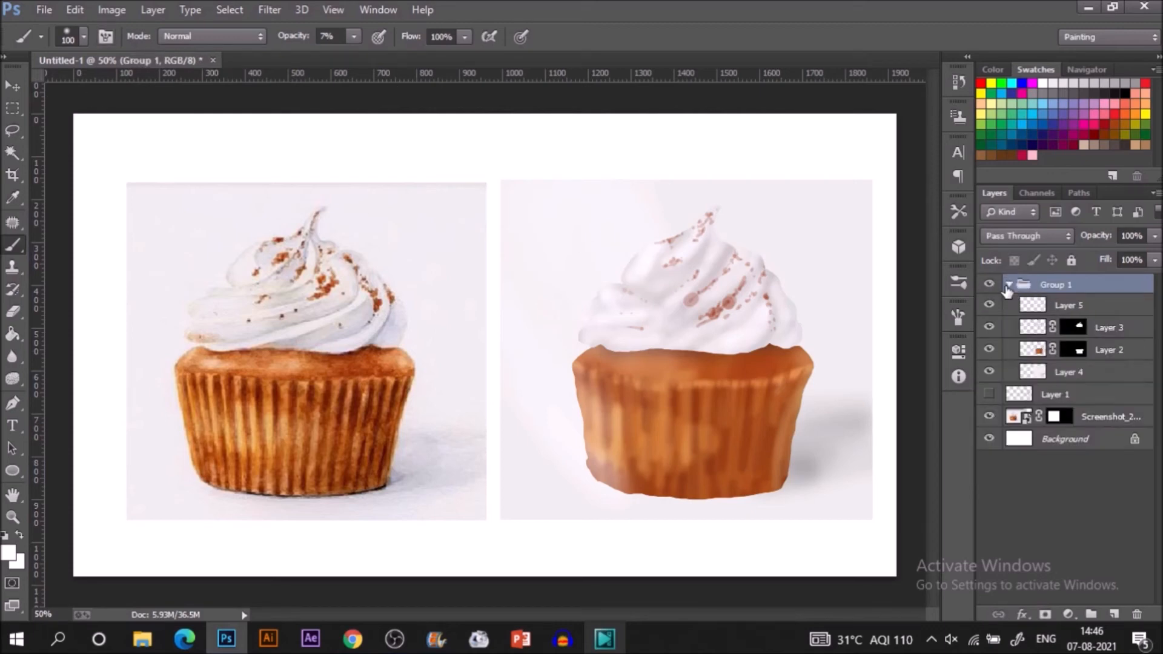
# - Try to group Layer 3 and Layer 2 inside Group 1, and undo the grouping
pyautogui.click(1094, 331)
pyautogui.keyDown('shift'); pyautogui.click(1110, 355); pyautogui.keyUp('shift')
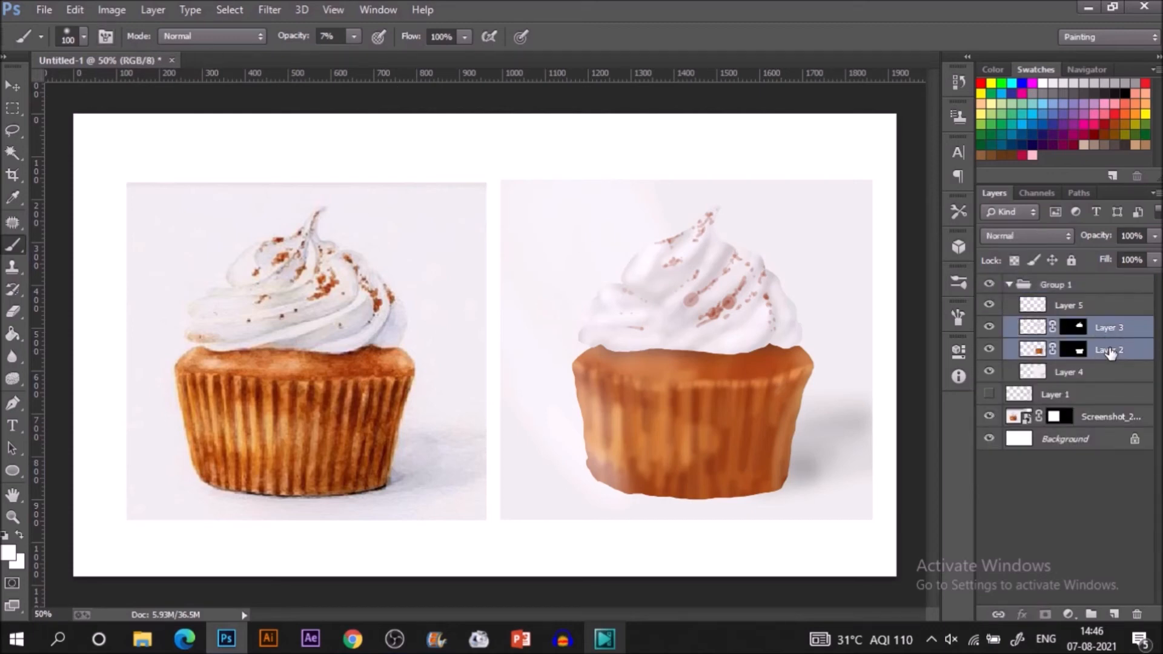
pyautogui.hotkey('ctrl', 'g')
pyautogui.click(100, 12)
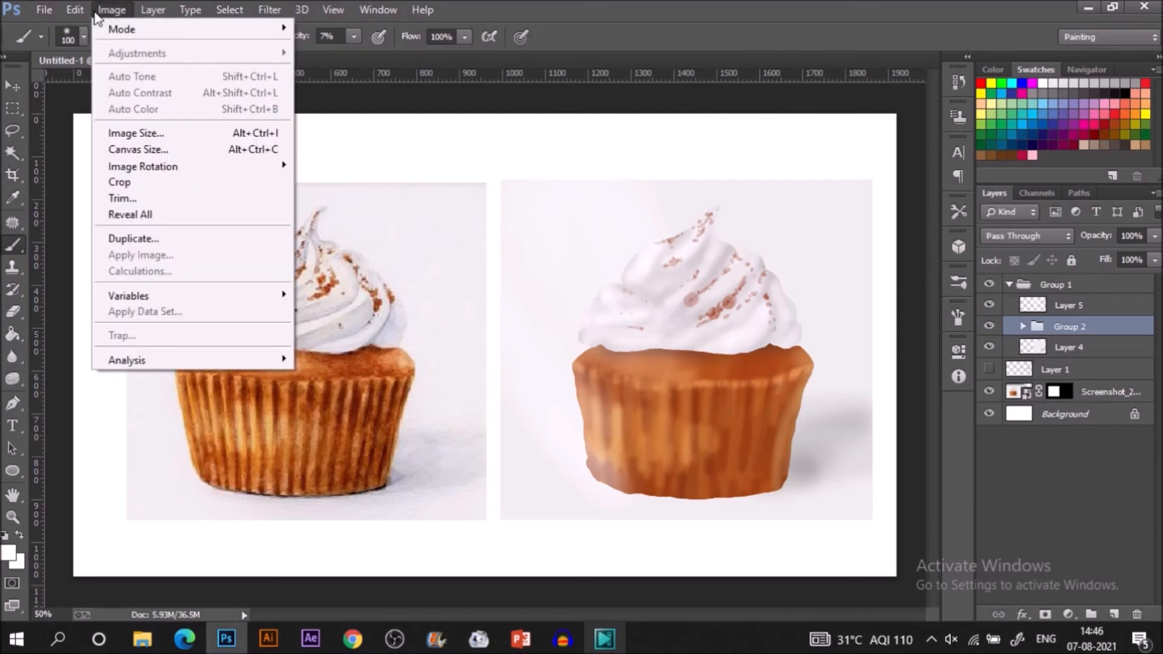
pyautogui.click(555, 6)
pyautogui.hotkey('ctrl', 'z')
pyautogui.click(278, 9)
pyautogui.click(277, 9)
# - Apply 4% monochromatic Gaussian noise to the wrapper on Layer 2
pyautogui.click(1125, 355)
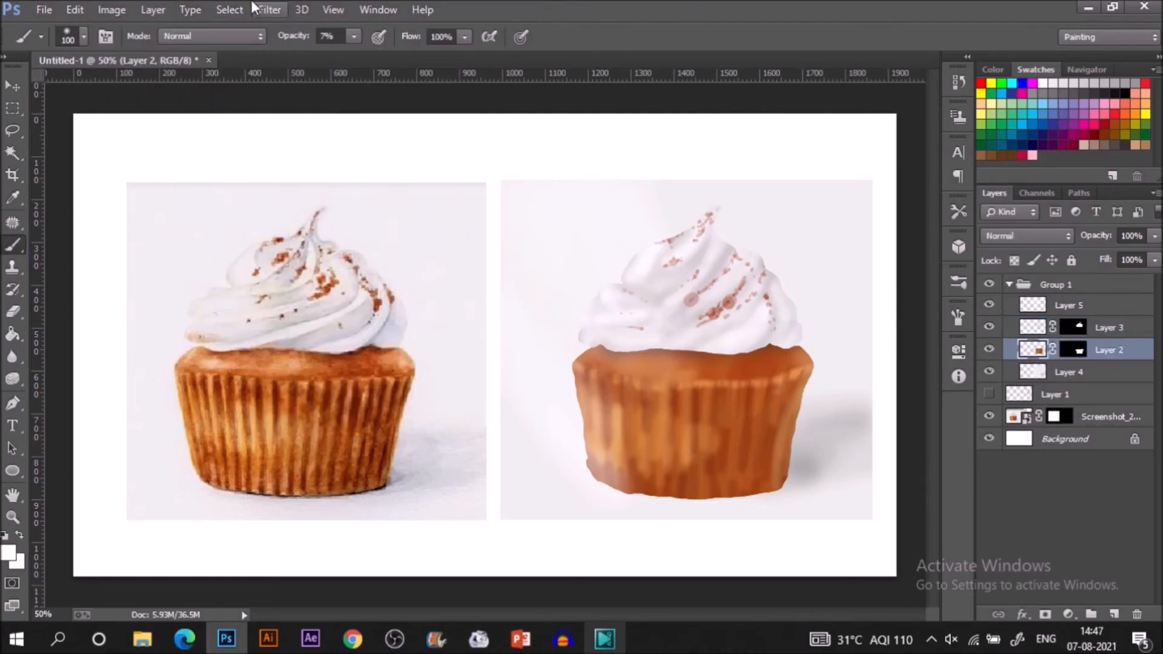
pyautogui.click(269, 10)
pyautogui.moveTo(437, 236)
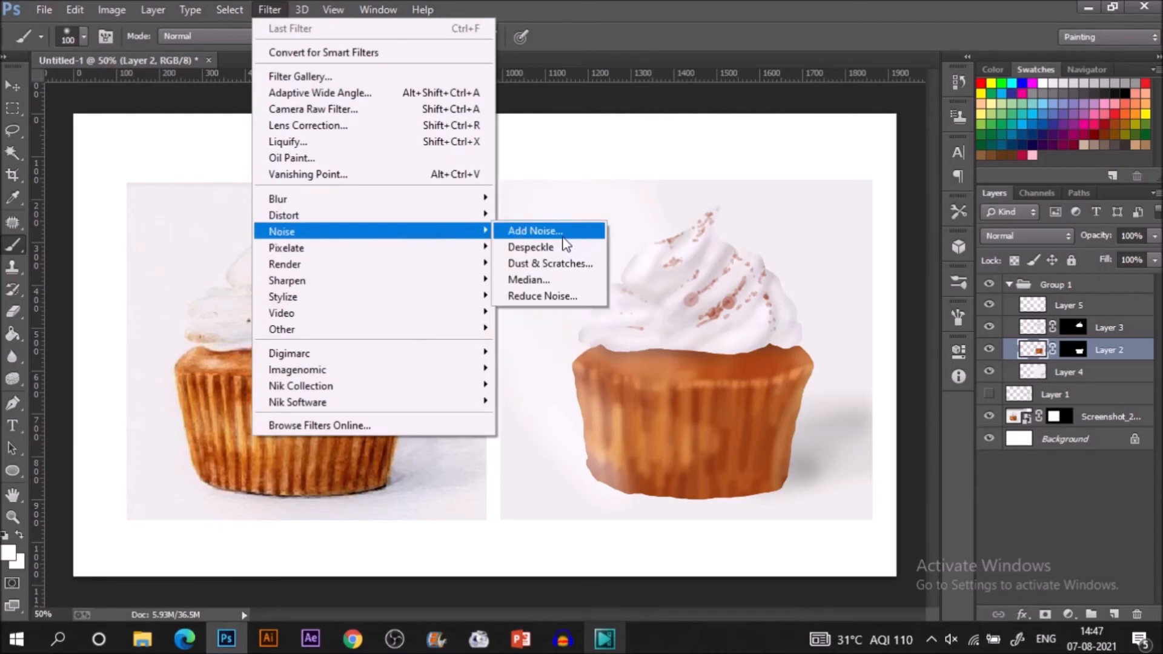
pyautogui.click(555, 230)
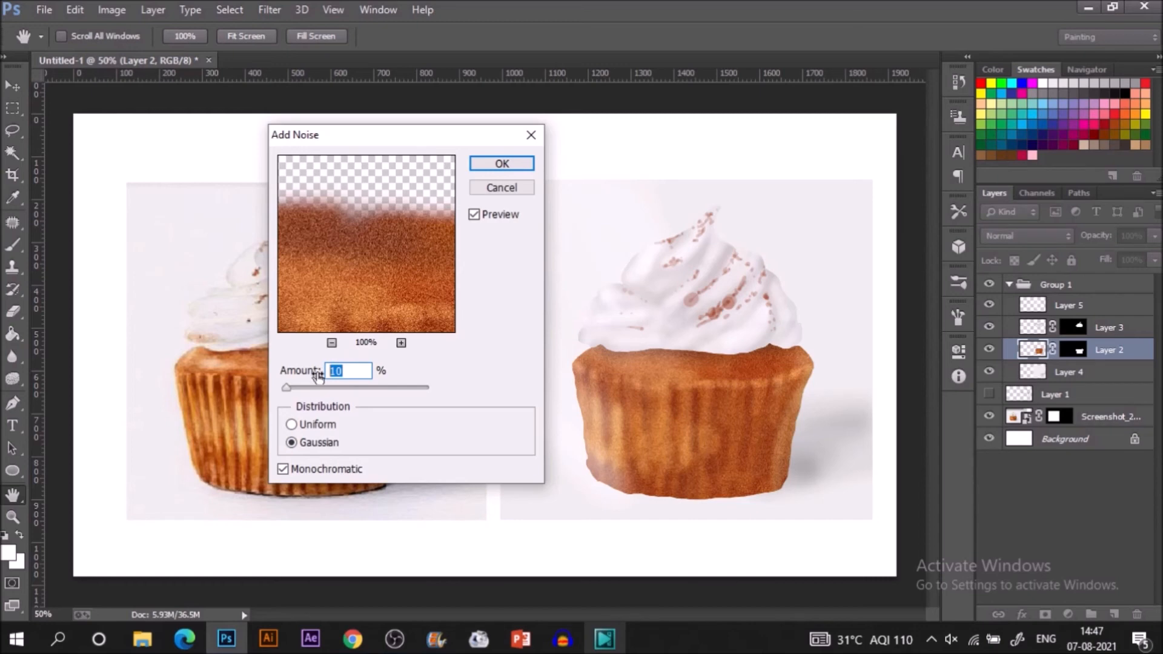
pyautogui.write('6')
pyautogui.click(447, 367)
pyautogui.write('3')
pyautogui.click(416, 367)
pyautogui.write('4')
pyautogui.click(511, 161)
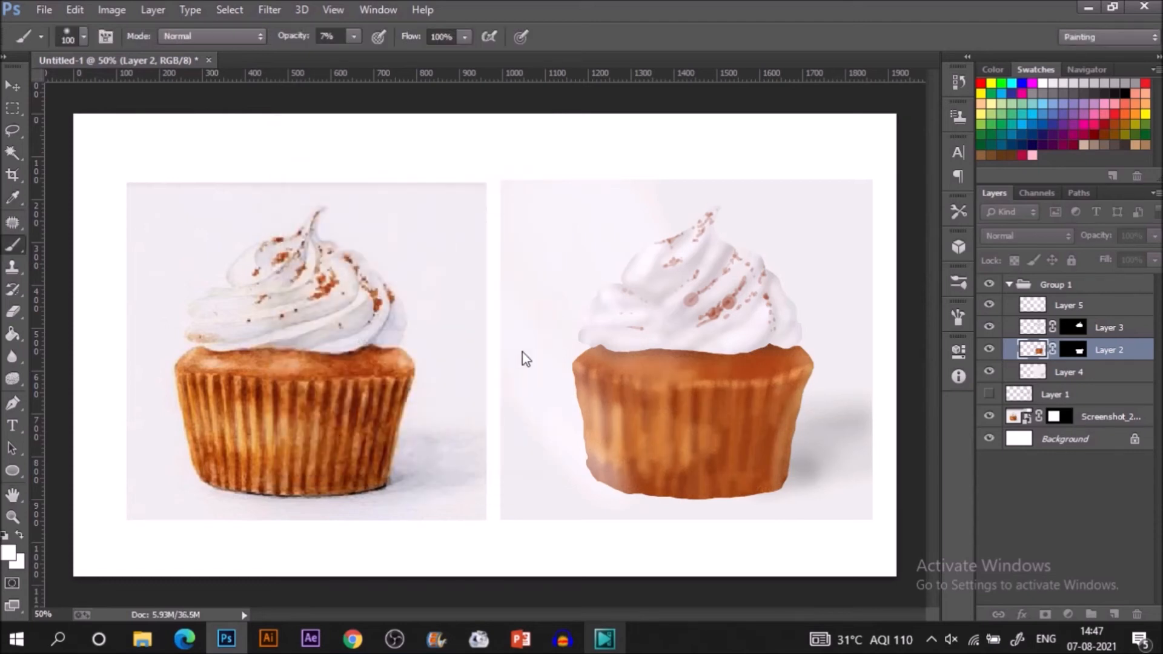
# - Apply the same noise filter to the frosting on Layer 3
pyautogui.click(1121, 329)
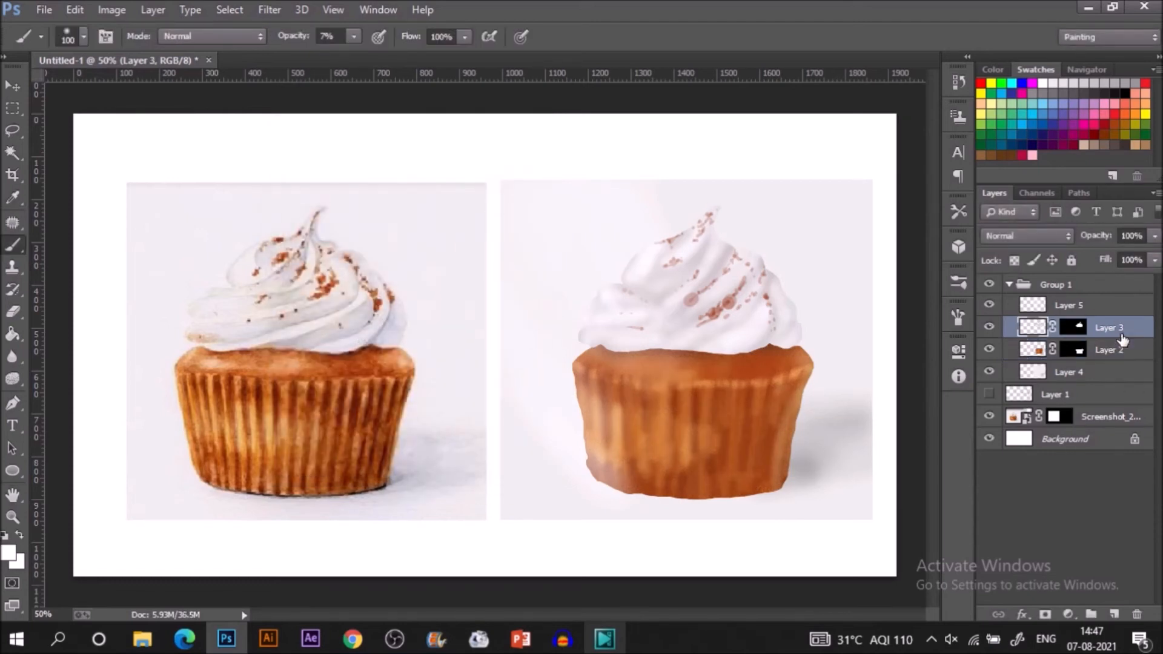
pyautogui.click(267, 12)
pyautogui.click(306, 28)
# - Duplicate Group 1 and merge the copy into a single layer
pyautogui.click(1102, 288)
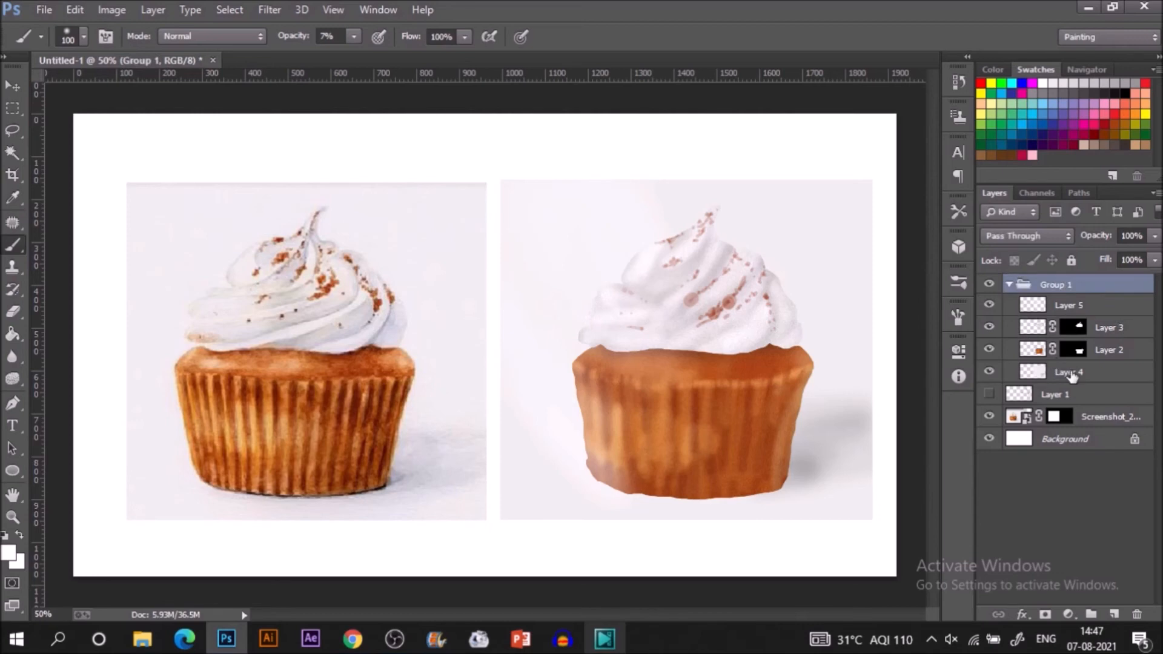
pyautogui.click(9, 86)
pyautogui.hotkey('ctrl', 'j')
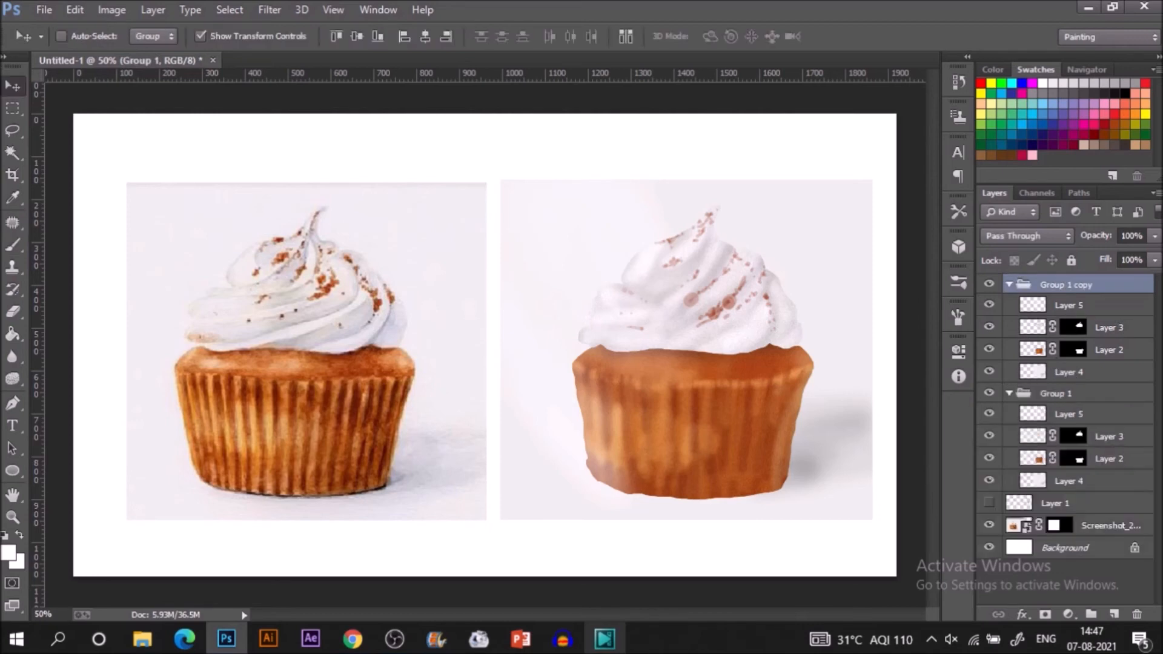
pyautogui.rightClick(1133, 285)
pyautogui.click(1022, 453)
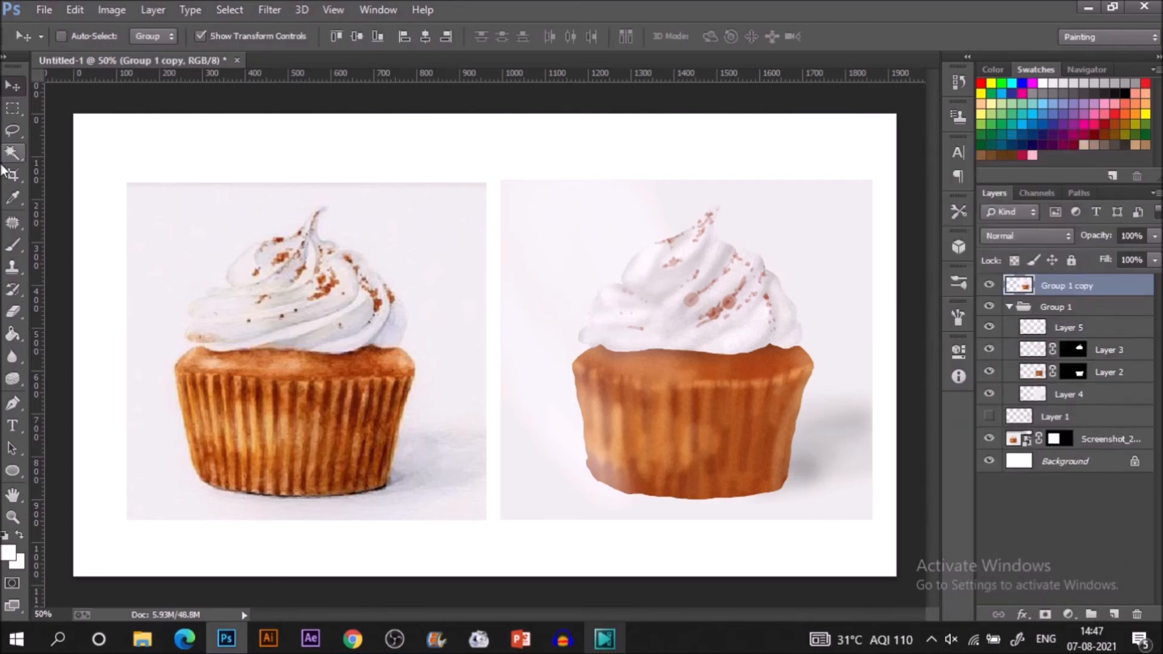
# - Restore the rectangular selection around the painted cupcake and step back to the unmerged group copy
pyautogui.press('l')
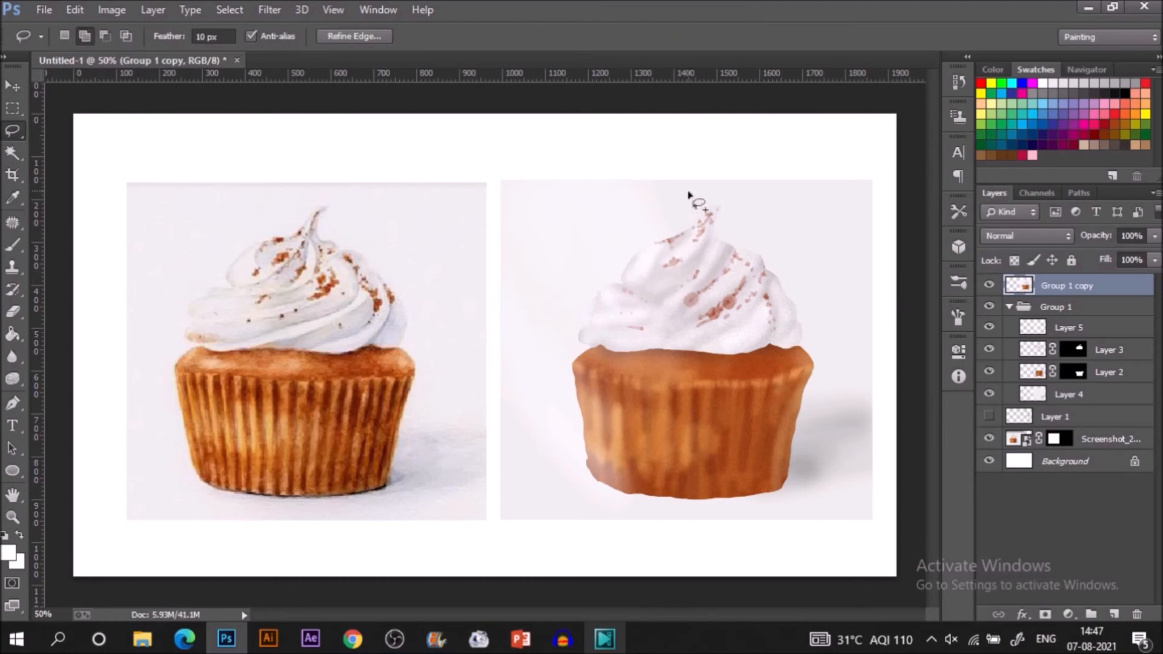
pyautogui.hotkey('ctrl', 'shift', 'd')
pyautogui.hotkey('ctrl', 'd')
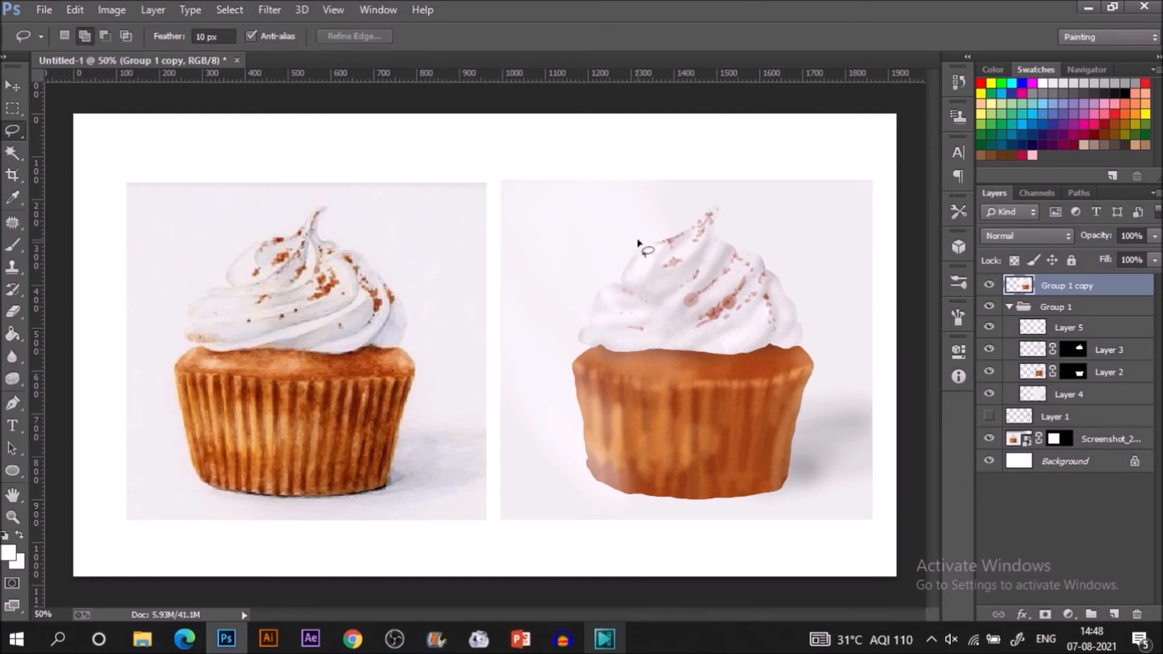
pyautogui.hotkey('ctrl', 'shift', 'd')
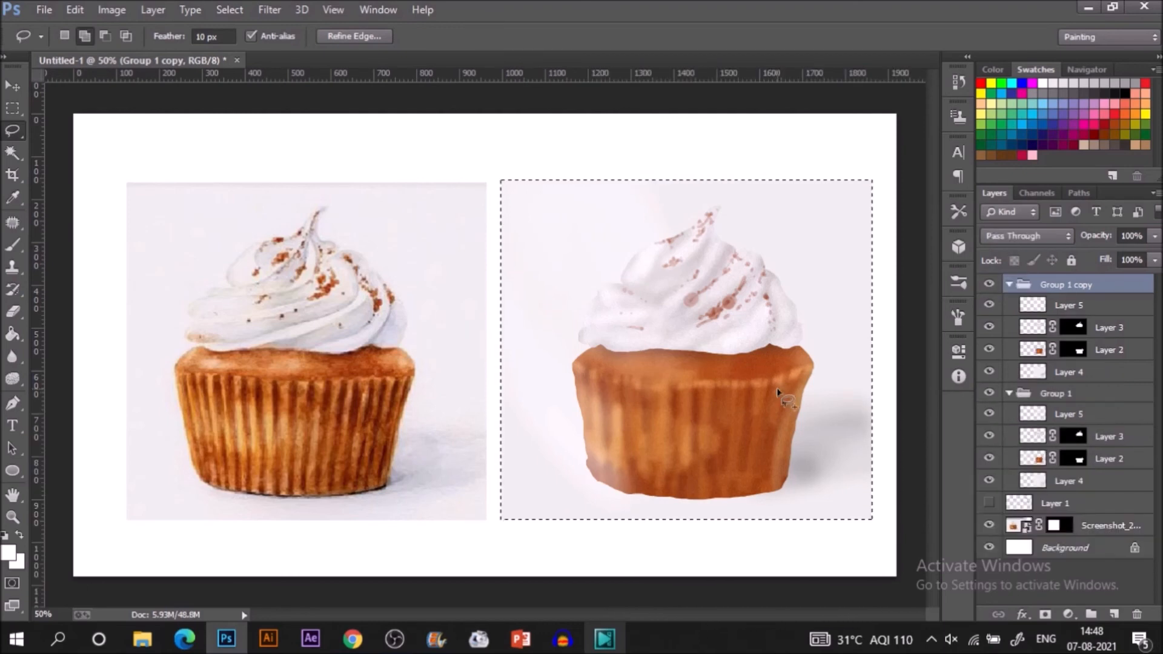
# - Merge Group 1 copy into a single layer and replace the rectangular selection with a freehand one around the painted cupcake's left side
pyautogui.click(1070, 374)
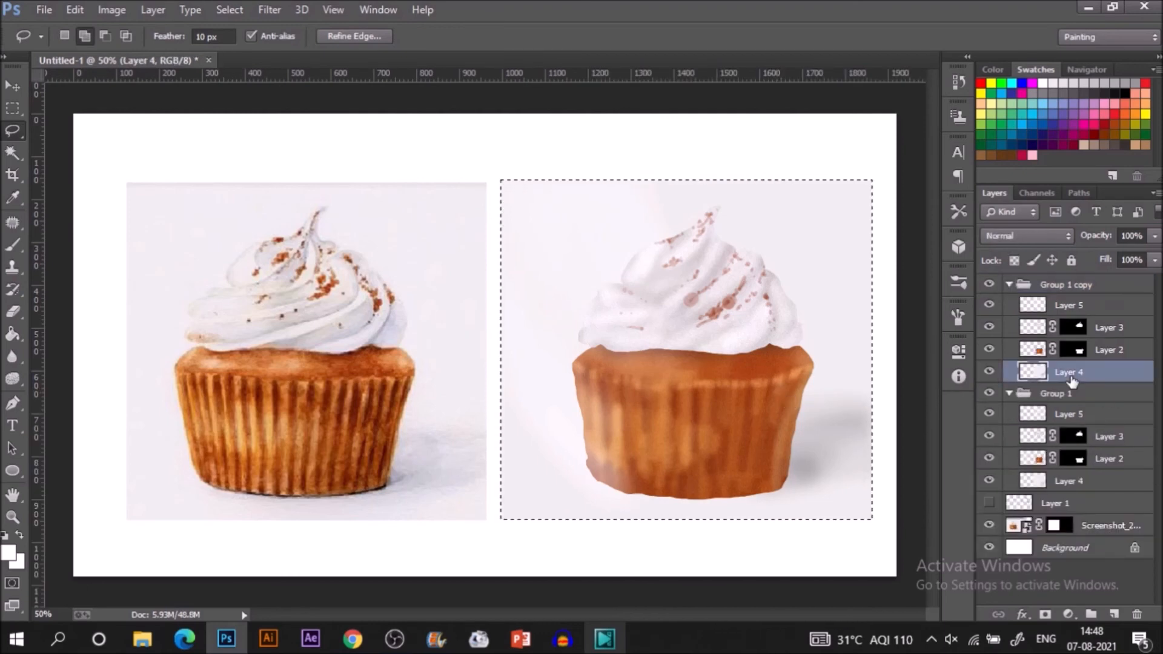
pyautogui.rightClick(1070, 287)
pyautogui.click(973, 462)
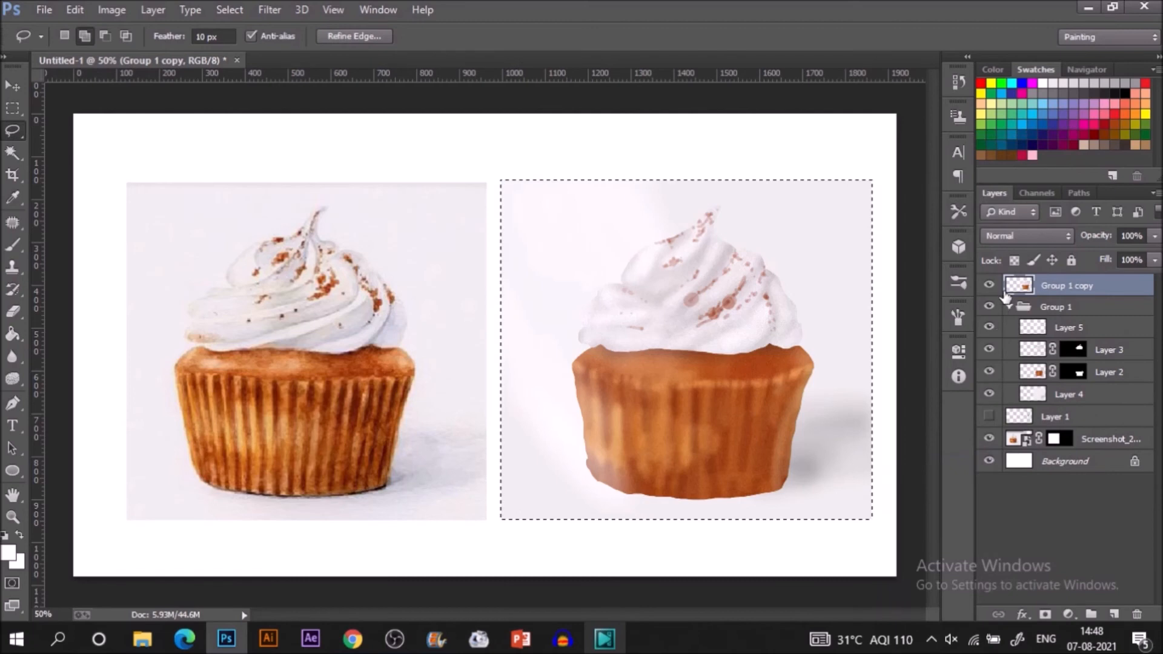
pyautogui.hotkey('ctrl', 'd')
pyautogui.moveTo(627, 165)
pyautogui.mouseDown()
pyautogui.moveTo(706, 245)
pyautogui.moveTo(626, 494)
pyautogui.moveTo(488, 247)
pyautogui.moveTo(497, 230)
pyautogui.mouseUp()
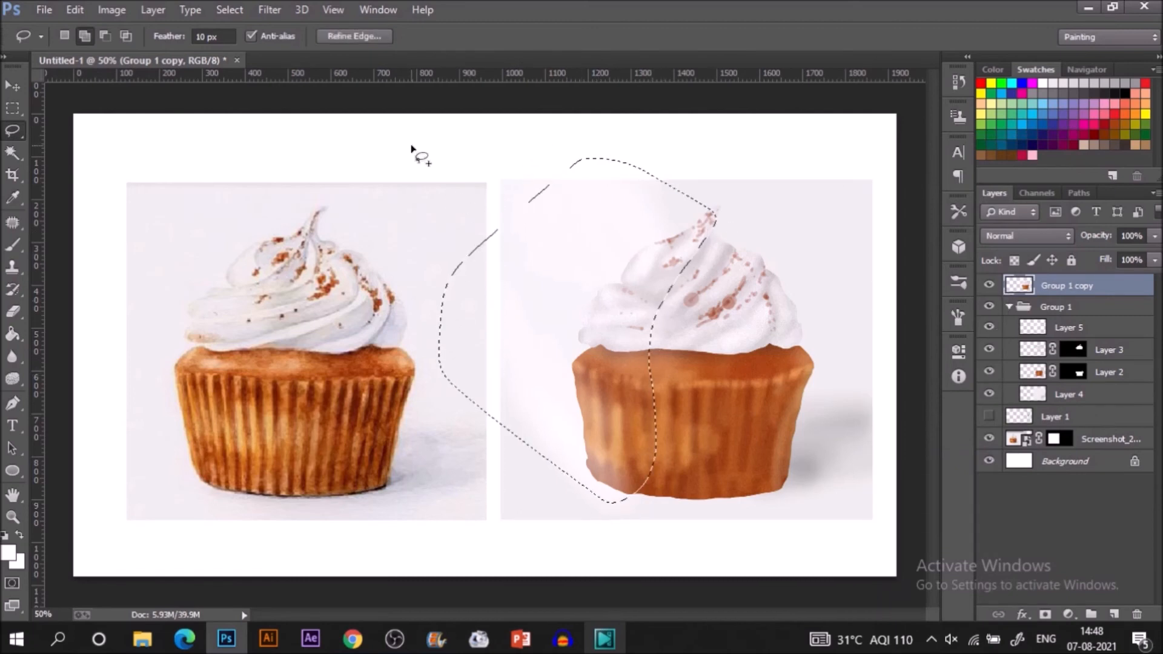
pyautogui.press('i')
pyautogui.hotkey('ctrl', 'u')
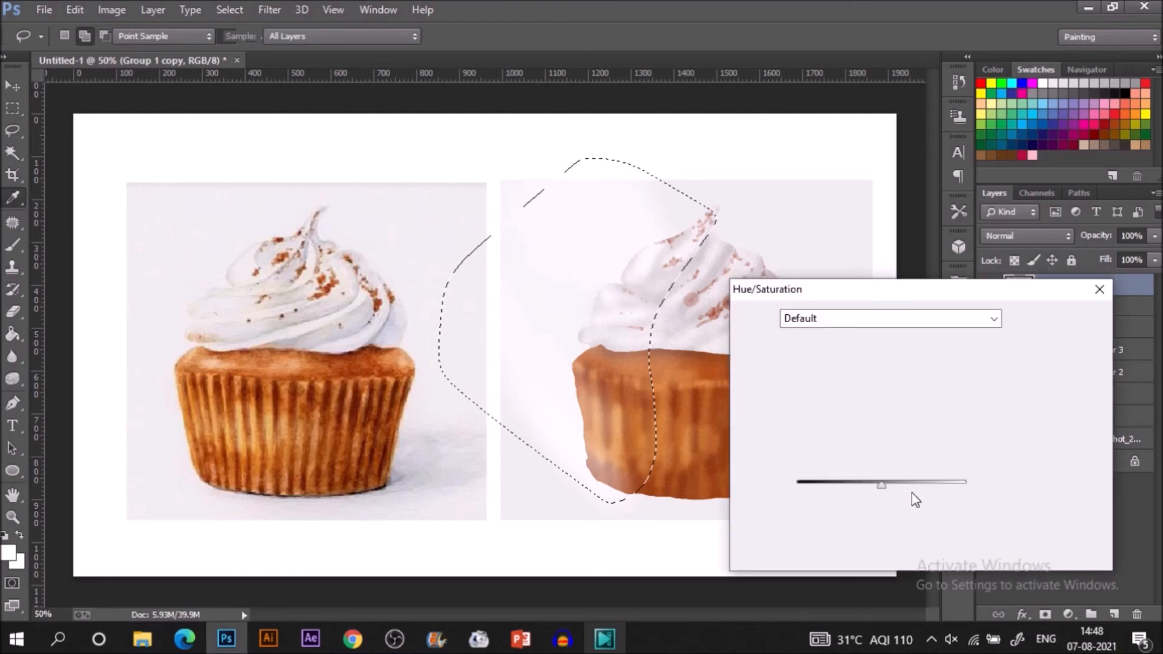
pyautogui.moveTo(889, 486); pyautogui.dragTo(895, 492)
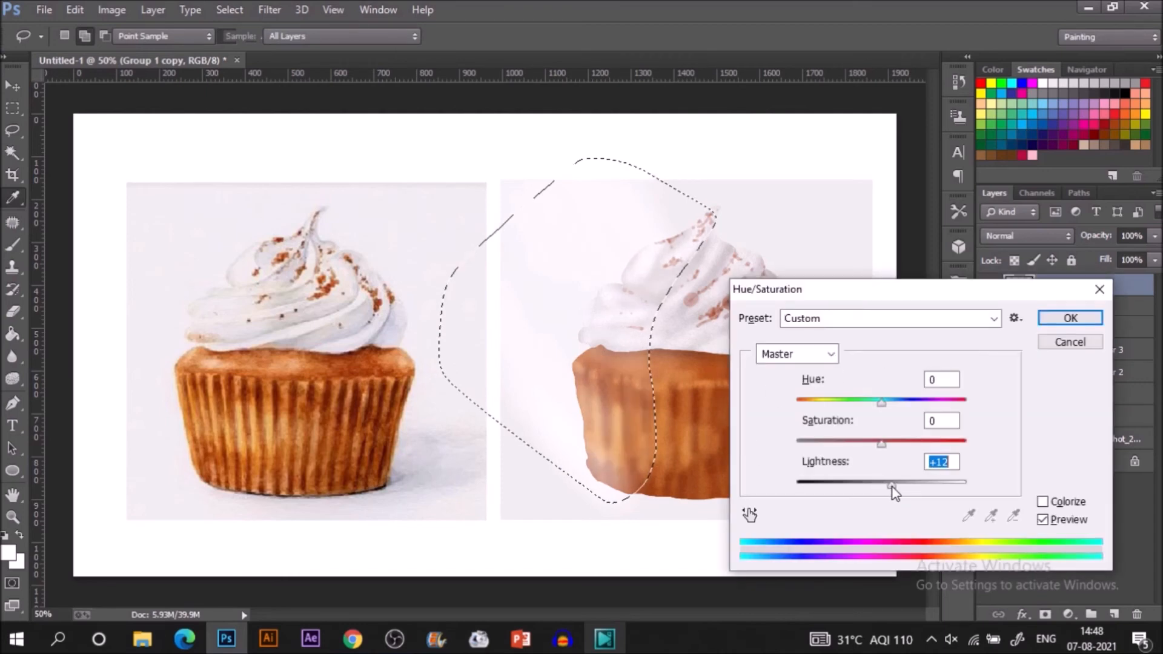
pyautogui.click(1048, 342)
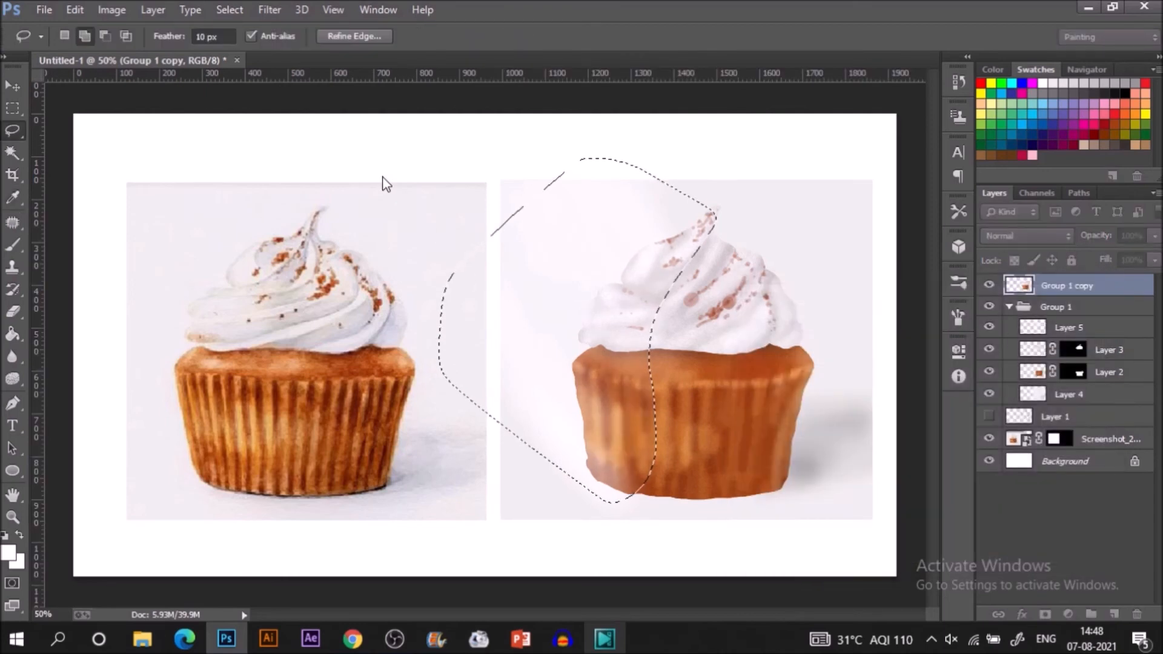
# - Apply Hue/Saturation with lightness +15 and saturation -4 to the selected left side of the painted cupcake, then deselect
pyautogui.hotkey('ctrl', 'u')
pyautogui.moveTo(882, 483); pyautogui.dragTo(895, 484)
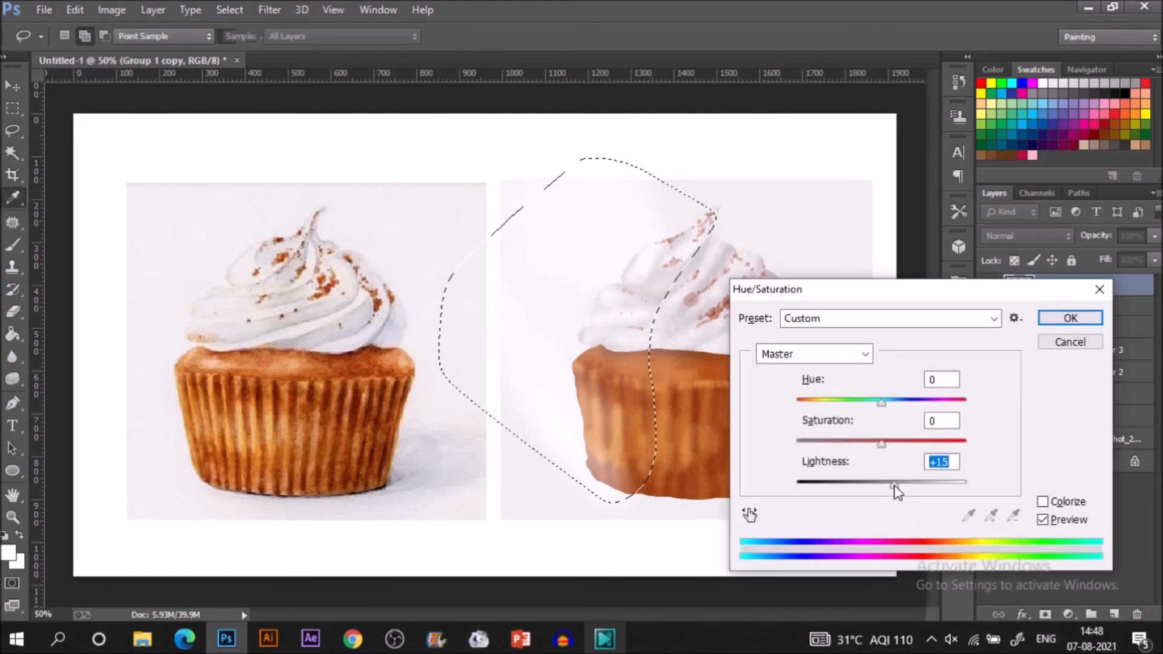
pyautogui.moveTo(868, 444); pyautogui.dragTo(877, 445)
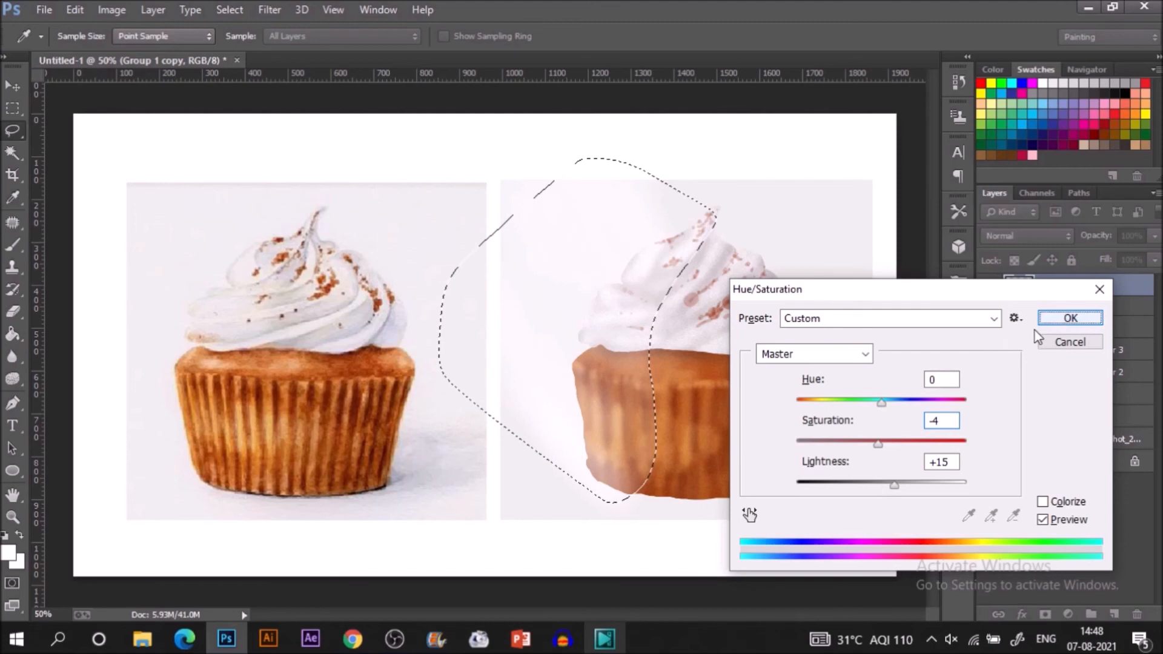
pyautogui.click(1057, 320)
pyautogui.hotkey('ctrl', 'd')
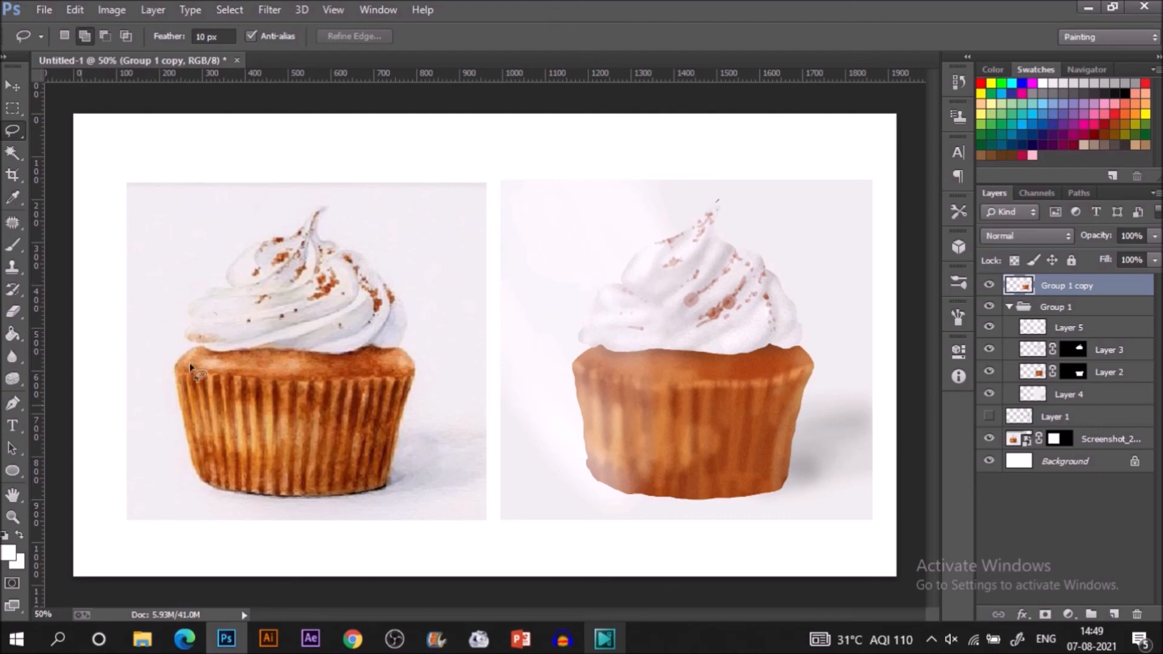
# - Select the middle of the painted cupcake freehand, raise its saturation by 15 with Hue/Saturation, and deselect
pyautogui.moveTo(232, 324); pyautogui.dragTo(712, 201)
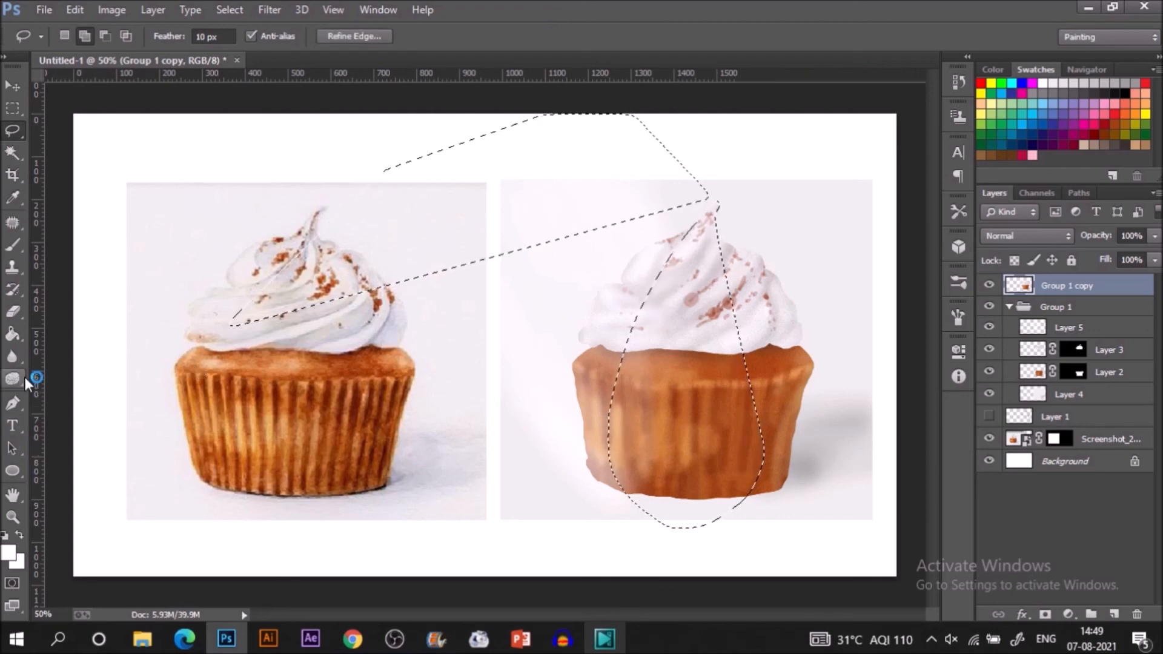
pyautogui.hotkey('ctrl', 'd')
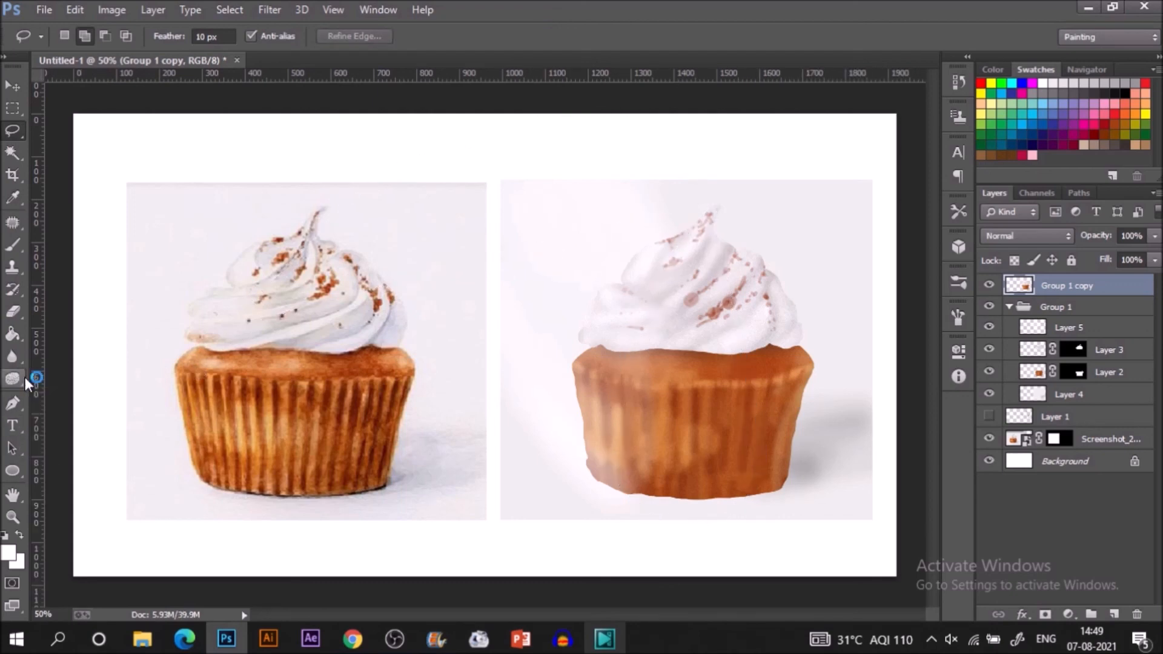
pyautogui.moveTo(711, 201)
pyautogui.mouseDown()
pyautogui.moveTo(643, 278)
pyautogui.moveTo(626, 422)
pyautogui.moveTo(678, 525)
pyautogui.moveTo(710, 532)
pyautogui.moveTo(768, 445)
pyautogui.moveTo(767, 294)
pyautogui.moveTo(722, 191)
pyautogui.moveTo(697, 186)
pyautogui.mouseUp()
pyautogui.hotkey('ctrl', 'u')
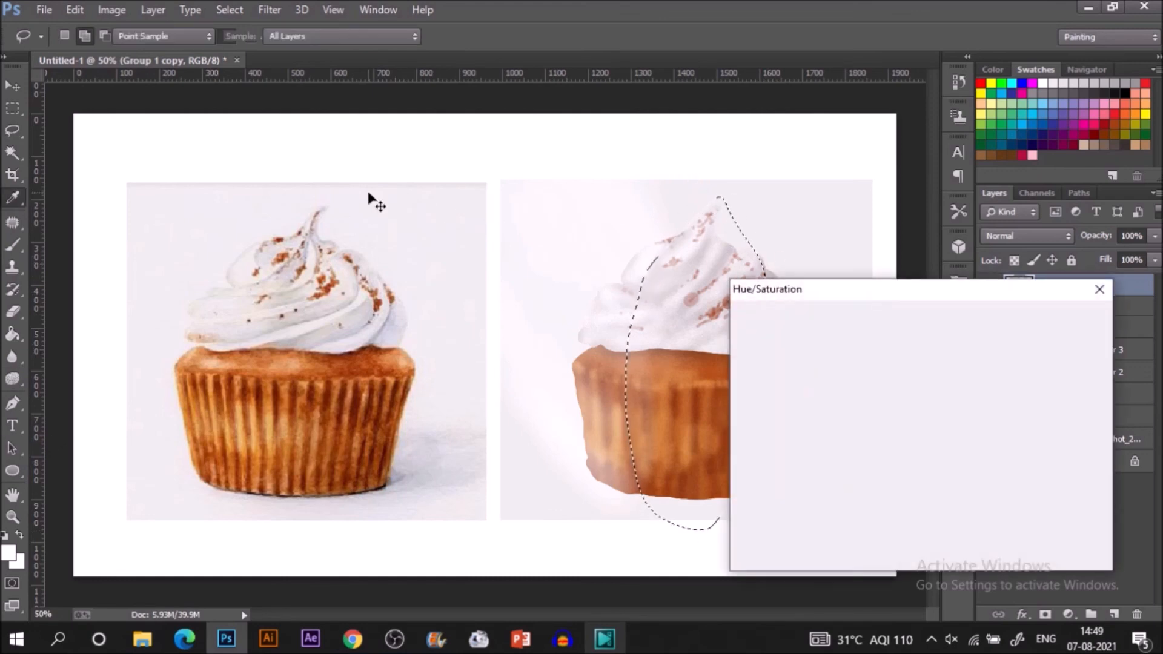
pyautogui.moveTo(882, 443); pyautogui.dragTo(894, 442)
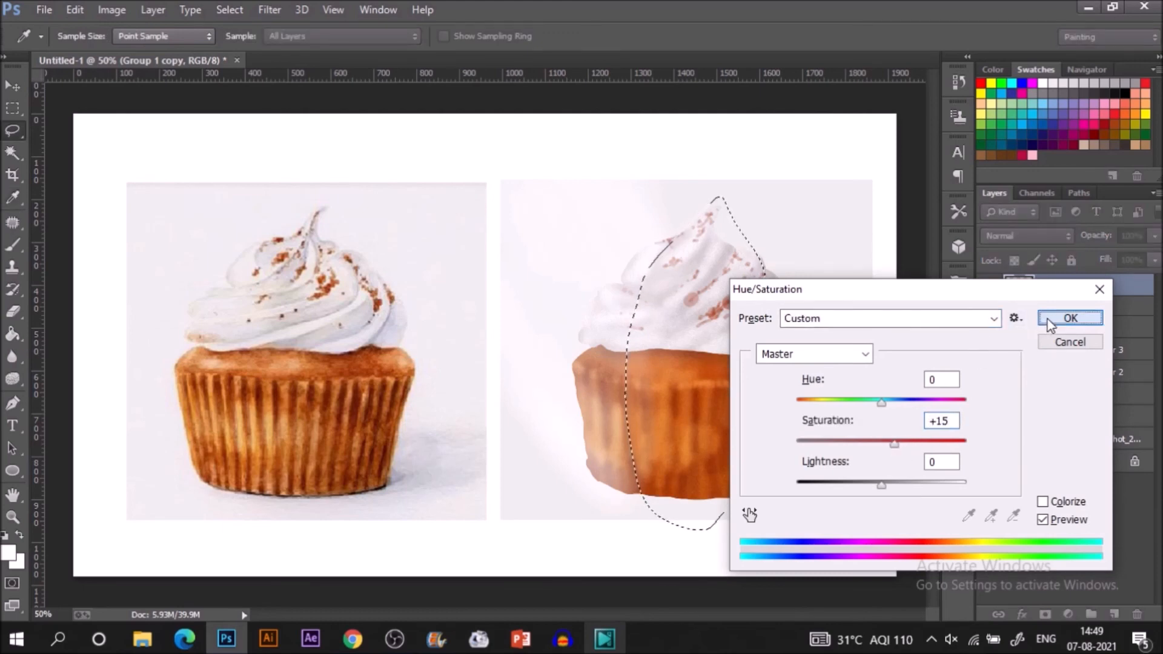
pyautogui.click(1070, 318)
pyautogui.hotkey('ctrl', 'd')
# - Select a vertical strip through the painted cupcake's right part freehand, set its Hue/Saturation lightness to -8, and deselect
pyautogui.moveTo(732, 234); pyautogui.dragTo(774, 462)
pyautogui.moveTo(818, 308); pyautogui.dragTo(765, 208)
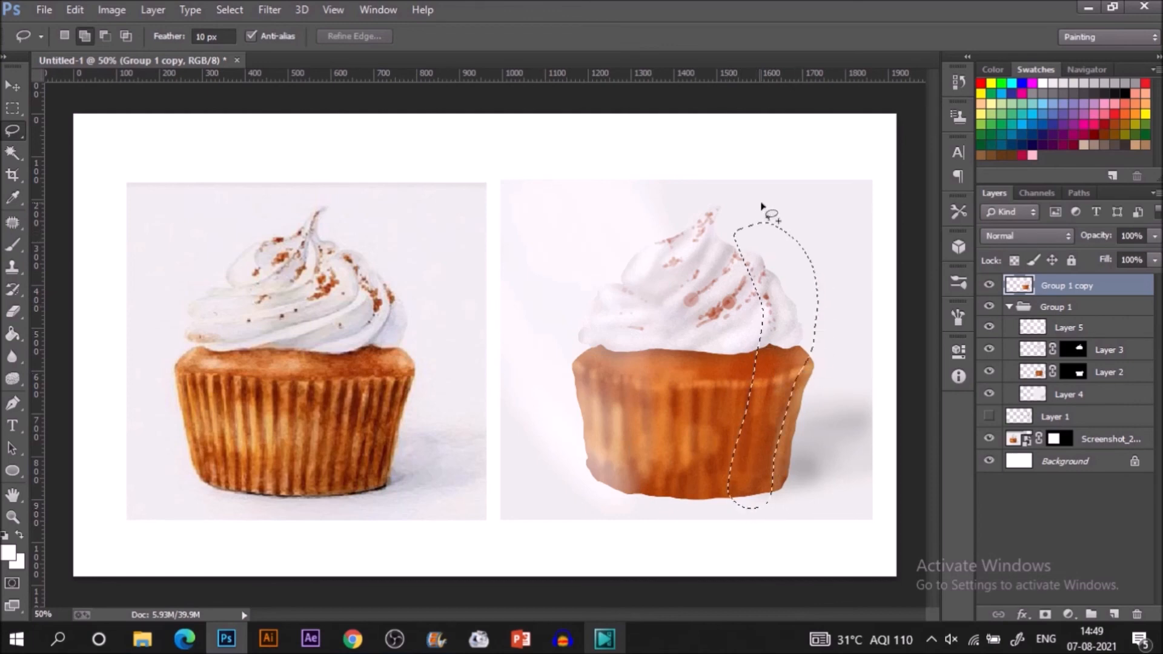
pyautogui.hotkey('ctrl', 'u')
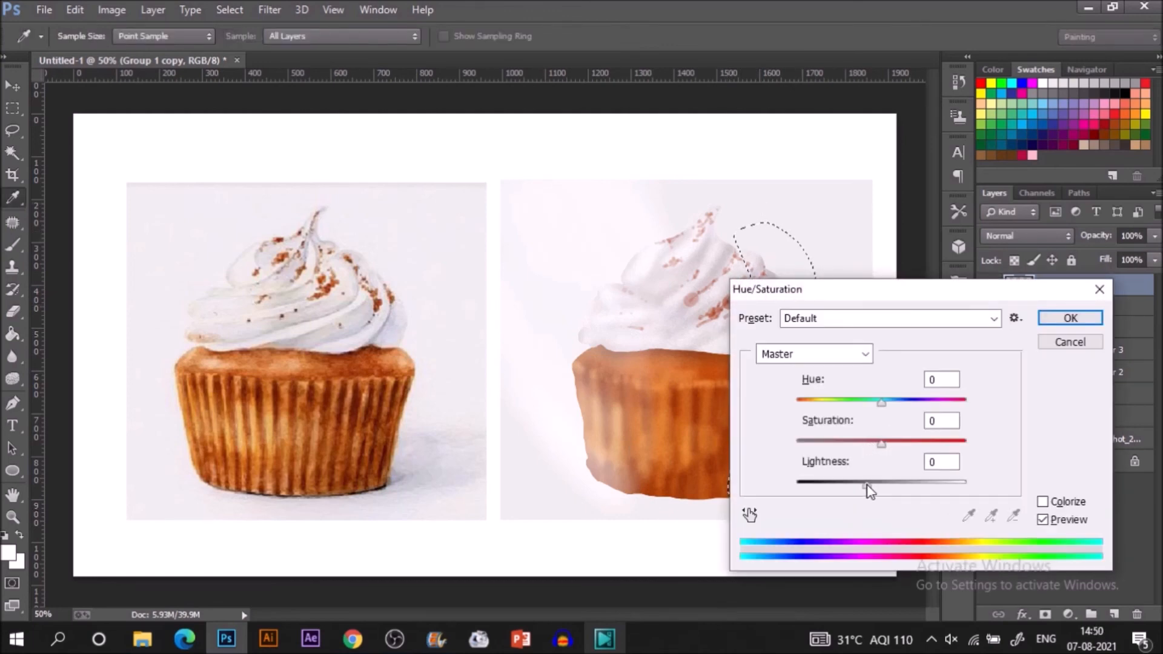
pyautogui.click(871, 485)
pyautogui.moveTo(873, 483); pyautogui.dragTo(876, 483)
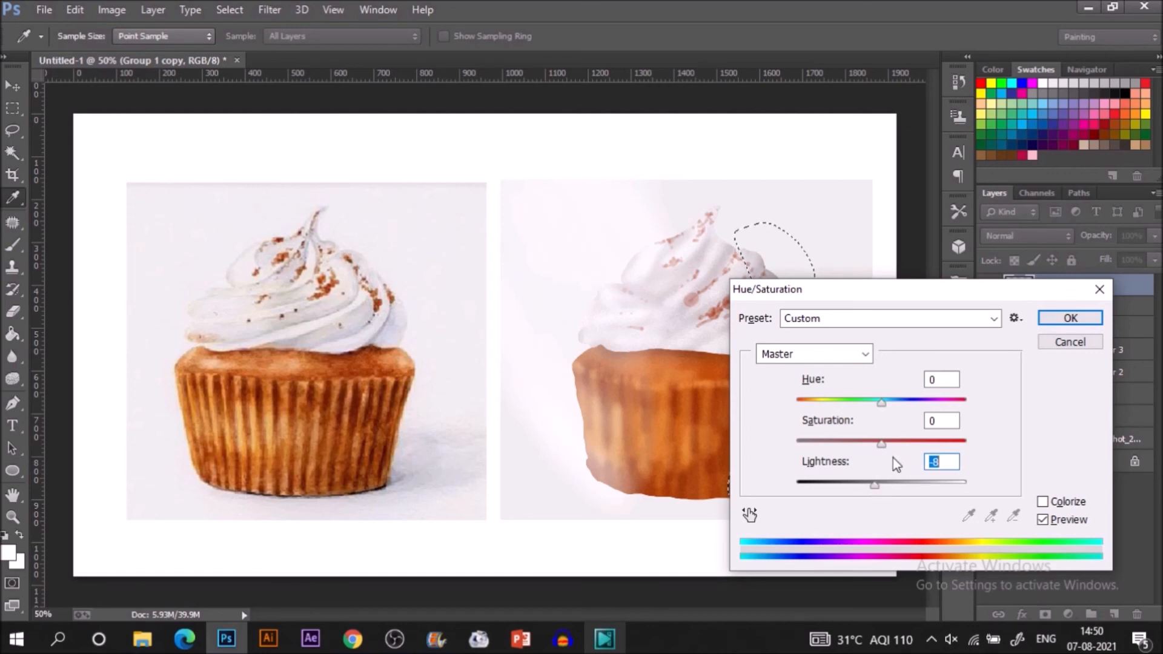
pyautogui.click(1054, 321)
pyautogui.hotkey('ctrl', 'd')
# - Select the painted wrapper's right edge and nearby shadow freehand, lighten the area with Hue/Saturation, and deselect
pyautogui.moveTo(789, 275); pyautogui.dragTo(791, 269)
pyautogui.press('Return')
pyautogui.moveTo(797, 313)
pyautogui.mouseDown()
pyautogui.moveTo(791, 511)
pyautogui.moveTo(877, 368)
pyautogui.moveTo(801, 304)
pyautogui.mouseUp()
pyautogui.press('i')
pyautogui.hotkey('ctrl', 'u')
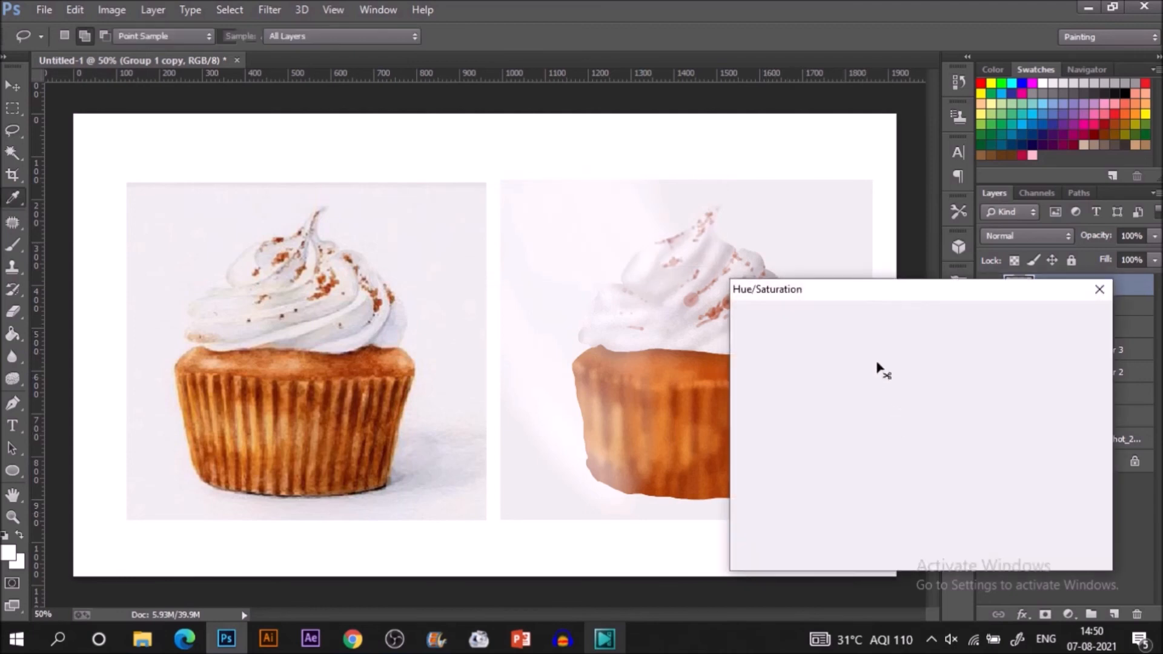
pyautogui.moveTo(892, 488); pyautogui.dragTo(892, 489)
pyautogui.press('Return')
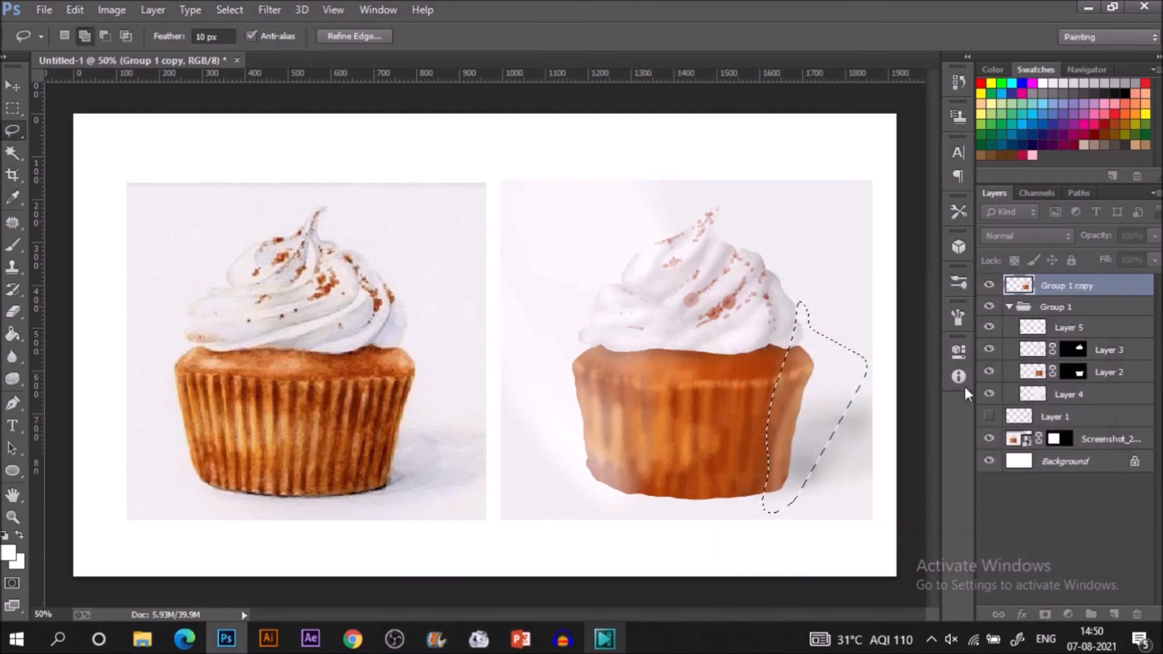
pyautogui.hotkey('ctrl', 'd')
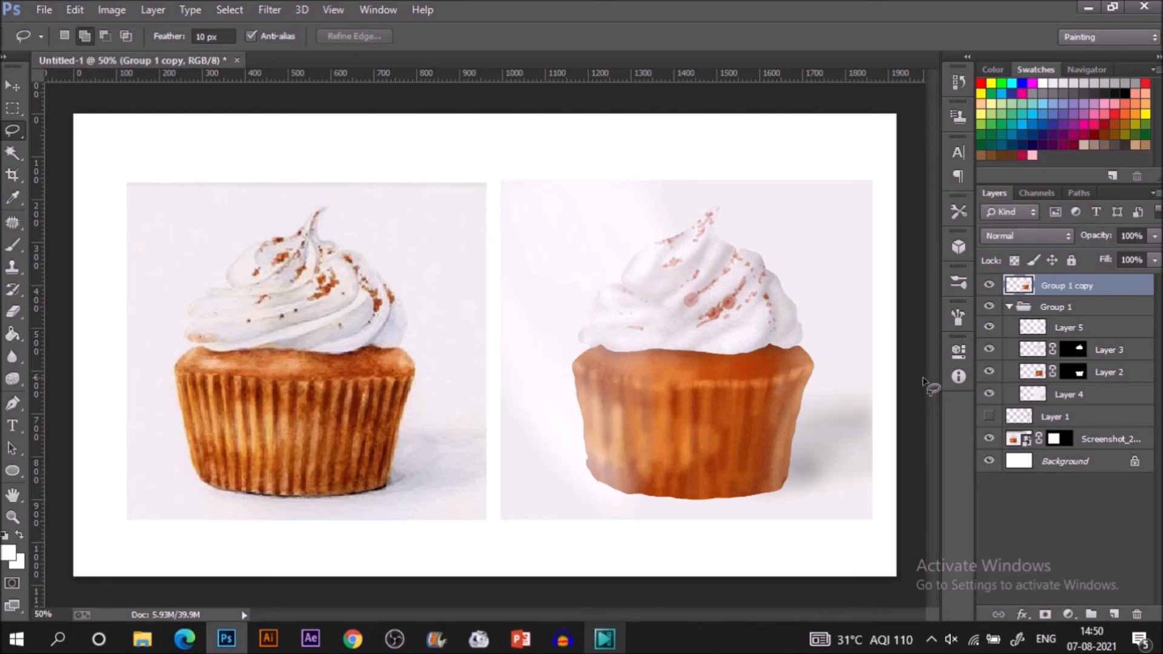
# - Lasso the painted cupcake's left edge and adjoining background, set the lightness to -5 on the Group 1 copy layer, and deselect
pyautogui.click(1100, 394)
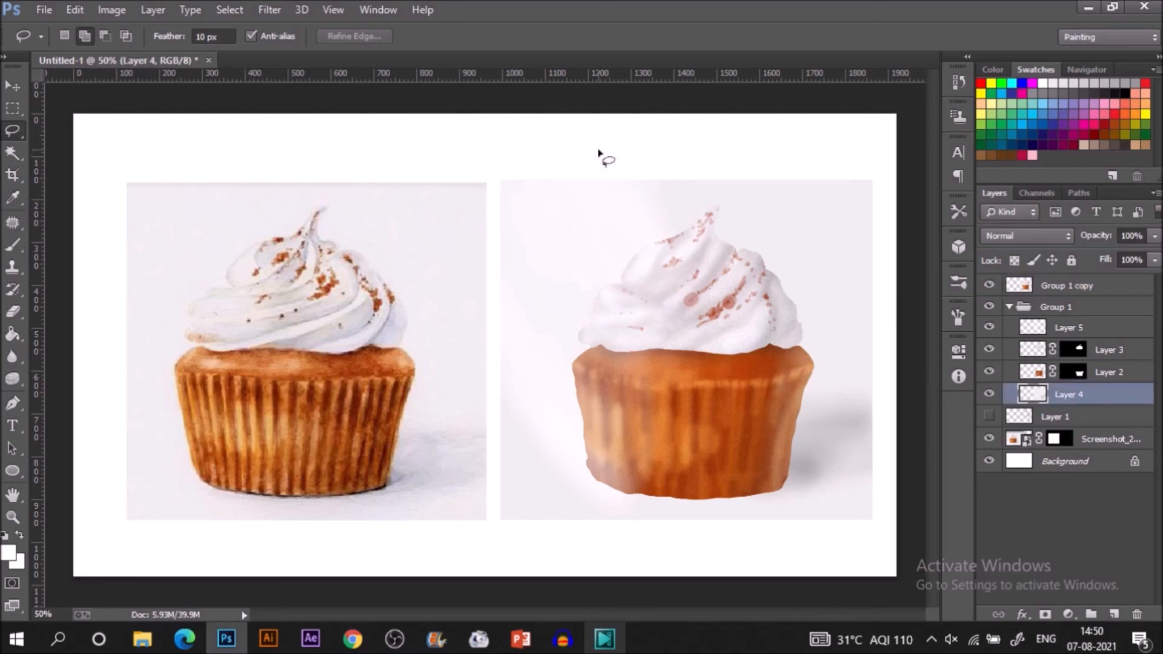
pyautogui.moveTo(621, 154)
pyautogui.mouseDown()
pyautogui.moveTo(652, 314)
pyautogui.moveTo(605, 383)
pyautogui.moveTo(616, 477)
pyautogui.moveTo(505, 415)
pyautogui.moveTo(570, 192)
pyautogui.moveTo(608, 159)
pyautogui.mouseUp()
pyautogui.click(1112, 287)
pyautogui.hotkey('ctrl', 'u')
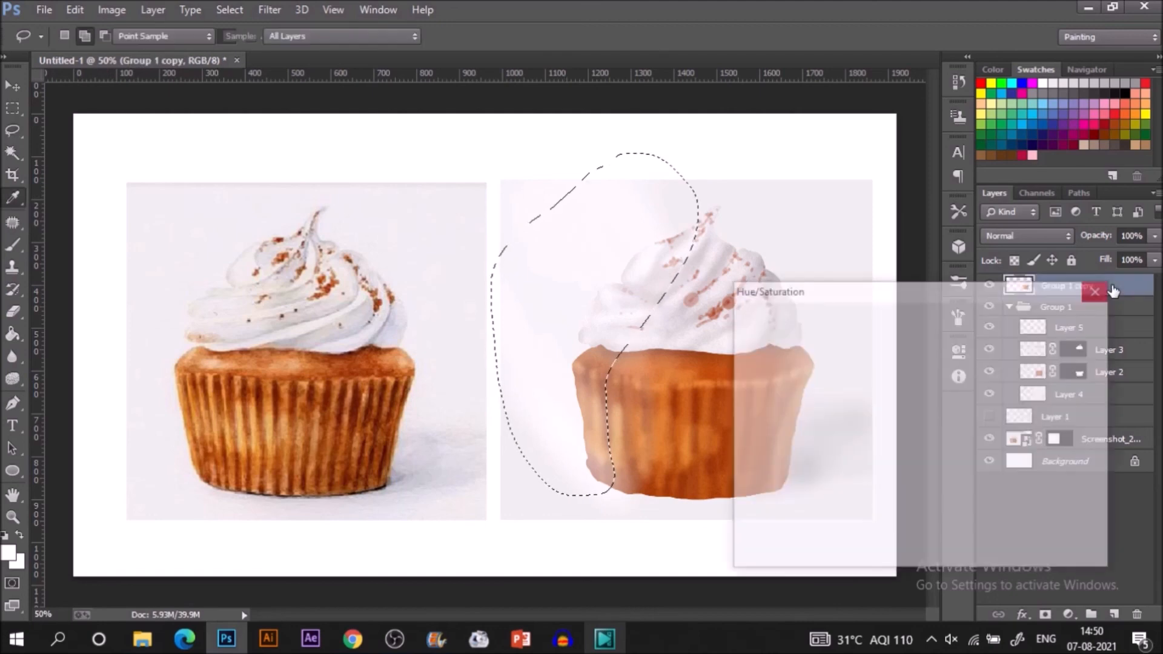
pyautogui.moveTo(870, 485); pyautogui.dragTo(877, 485)
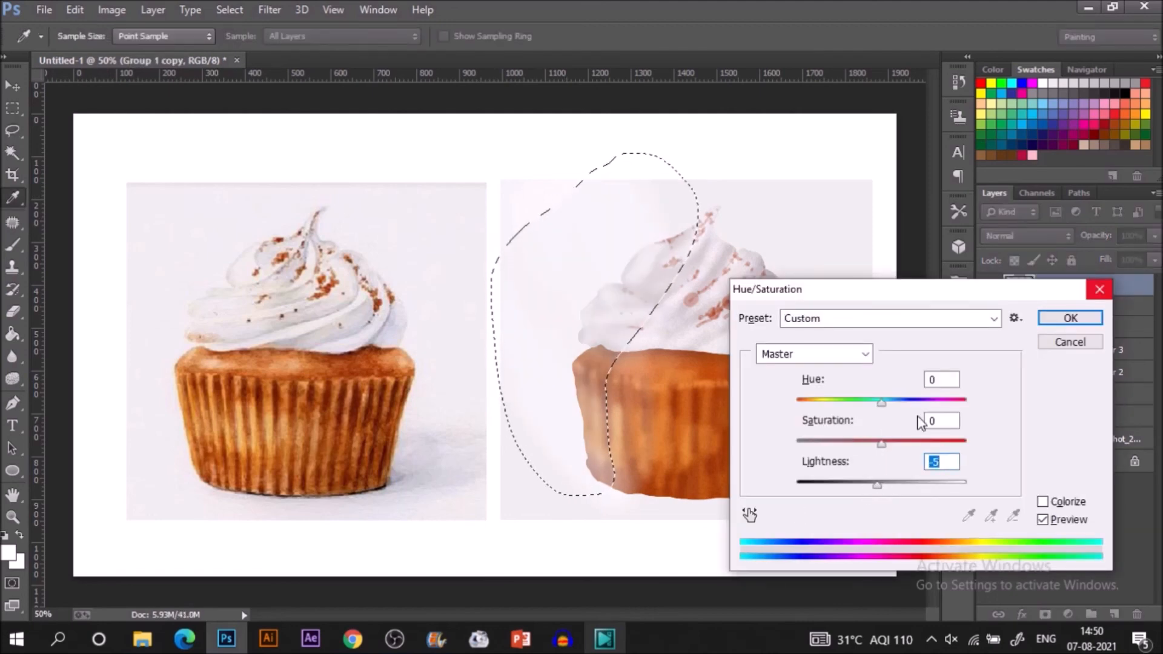
pyautogui.click(1038, 318)
pyautogui.hotkey('ctrl', 'd')
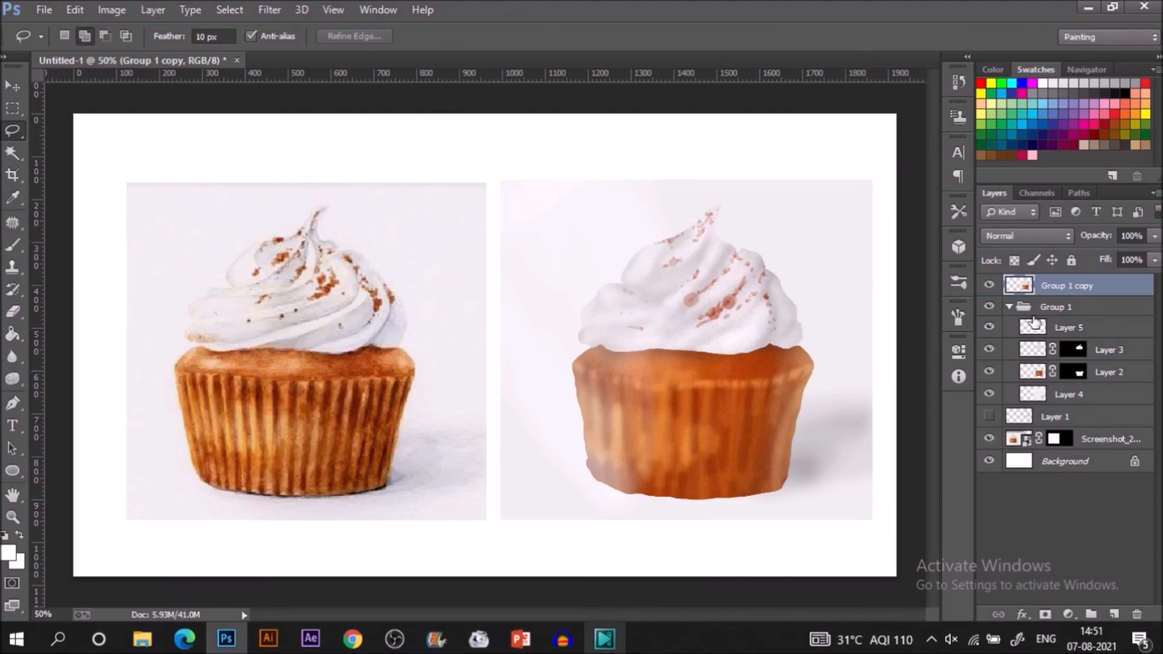